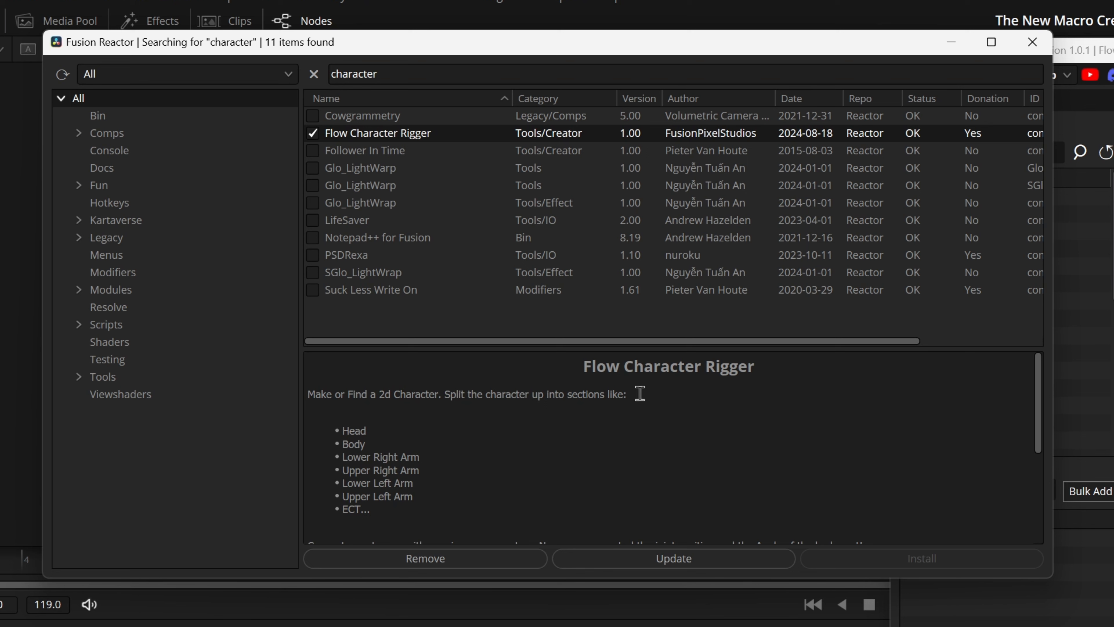
Step: Examine the Flow Character Rigger description in Reactor, including its body-part list, links, credits, suggested donation and installed files, and close Reactor
left_click_drag(628, 394, 601, 392)
left_click(637, 395)
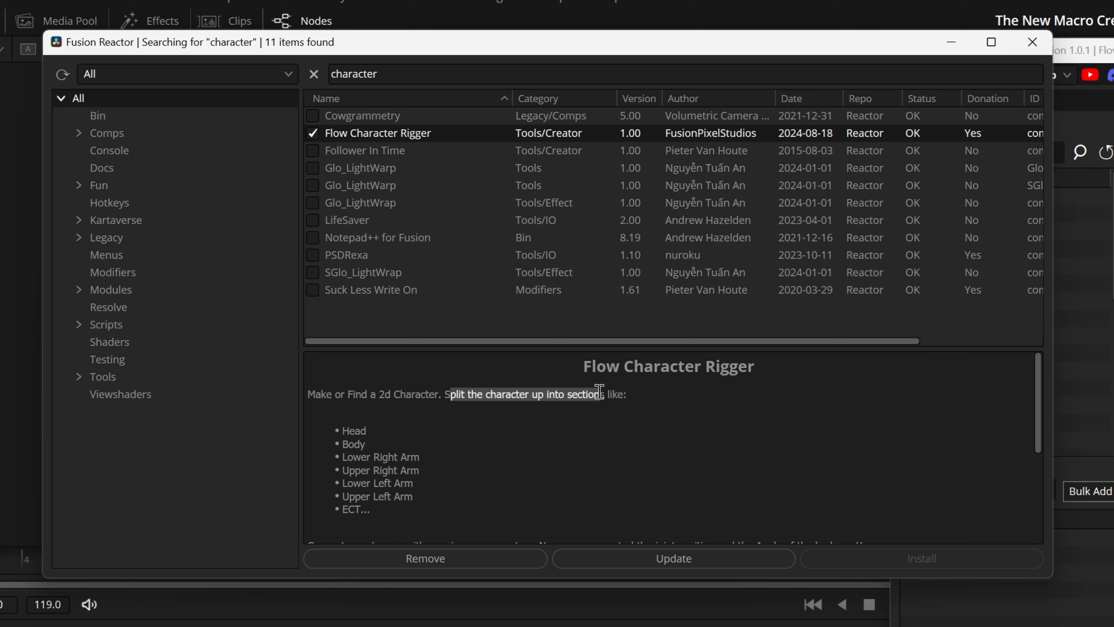
scroll(437, 453, "down", 1)
left_click_drag(371, 443, 276, 375)
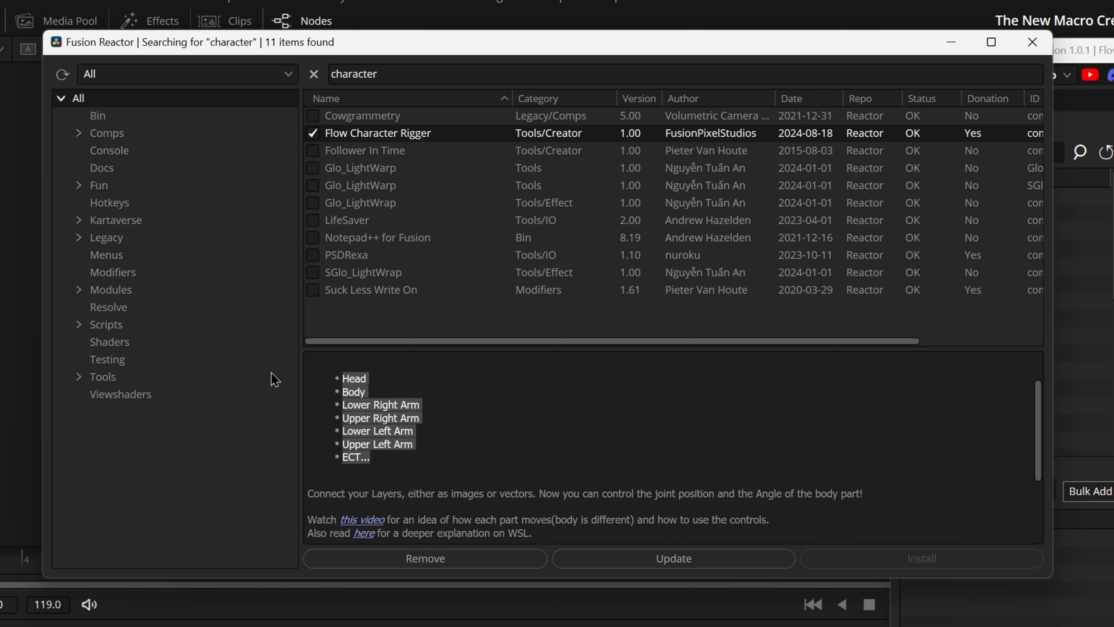
left_click(524, 440)
scroll(524, 441, "down", 2)
left_click_drag(870, 388, 277, 389)
left_click(751, 415)
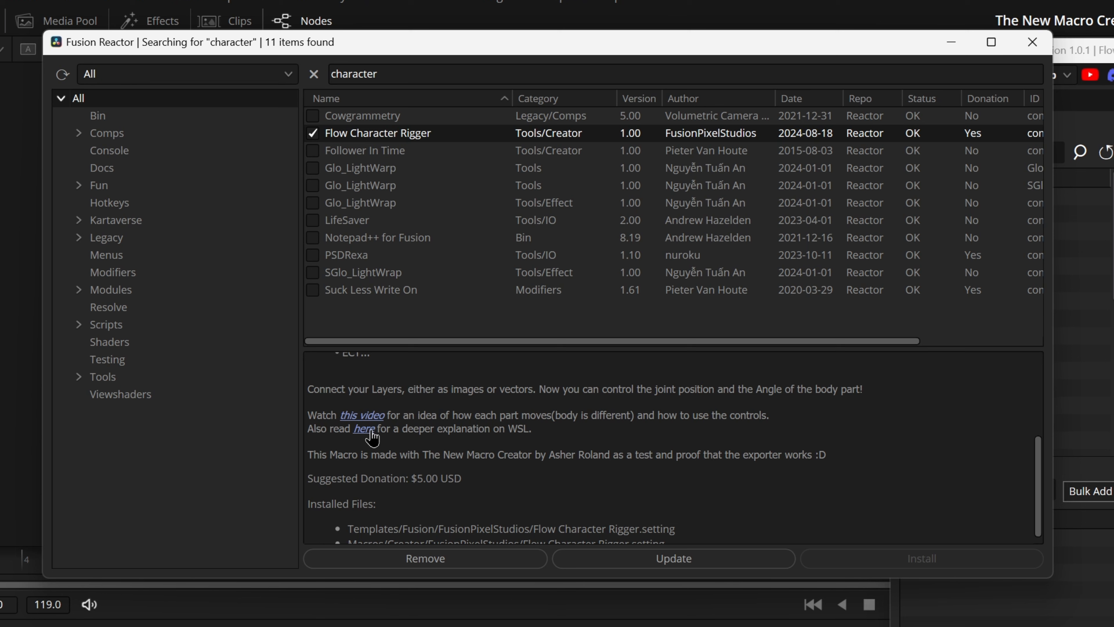
left_click_drag(845, 454, 236, 454)
scroll(379, 464, "down", 1)
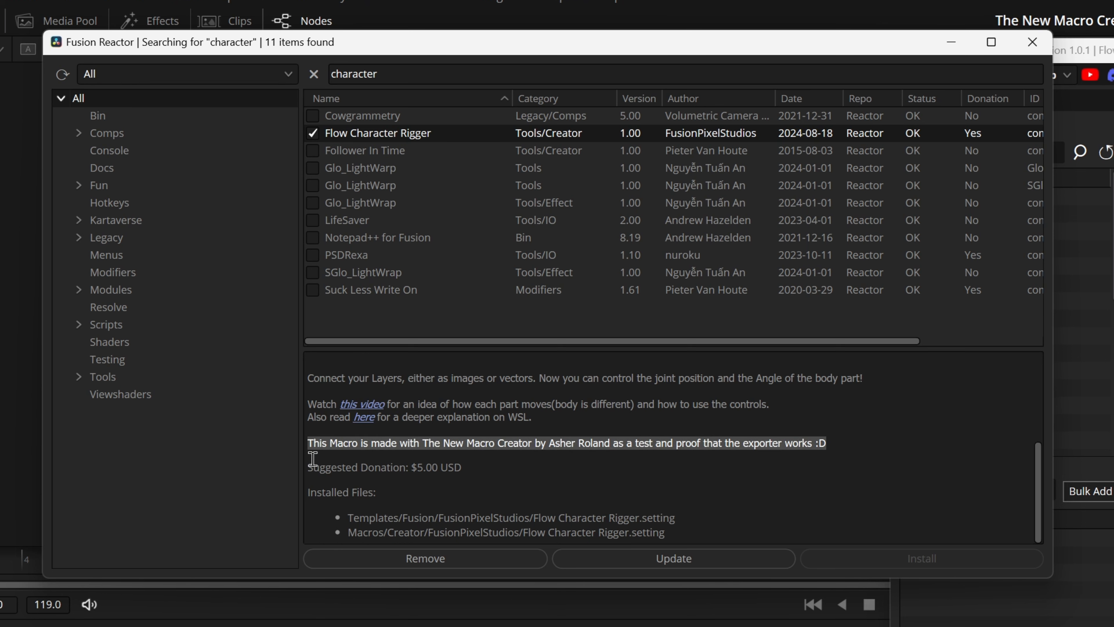
left_click_drag(312, 458, 726, 528)
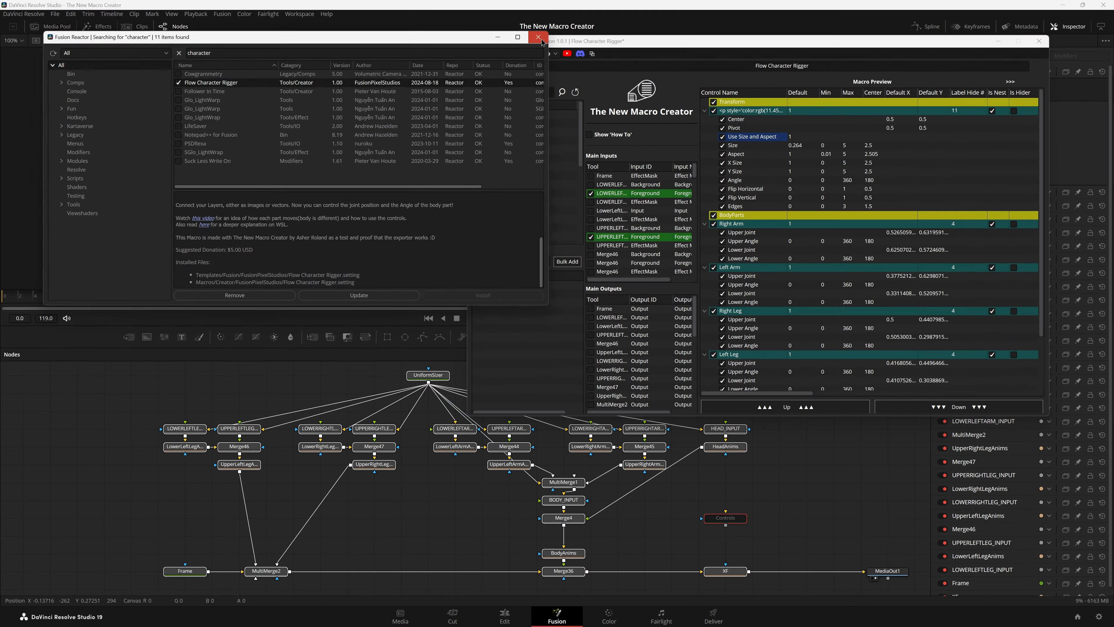
left_click(1032, 42)
Step: Begin exporting the Flow Character Rigger macro for Reactor and choose Thumb_THUMB.png from Downloads as its thumbnail
left_click(483, 55)
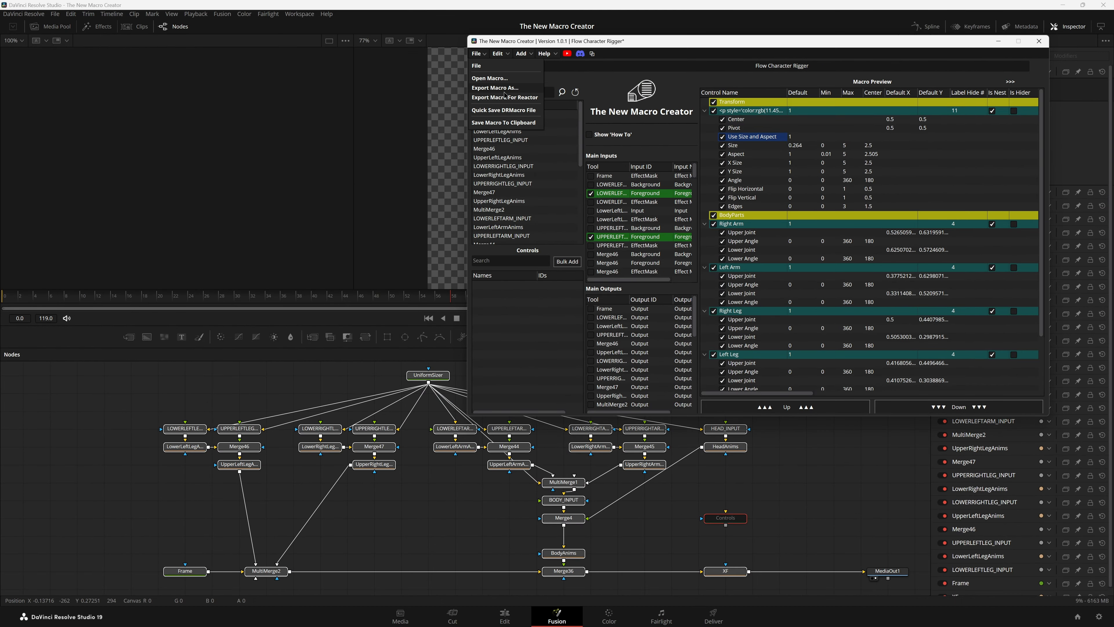
left_click(505, 98)
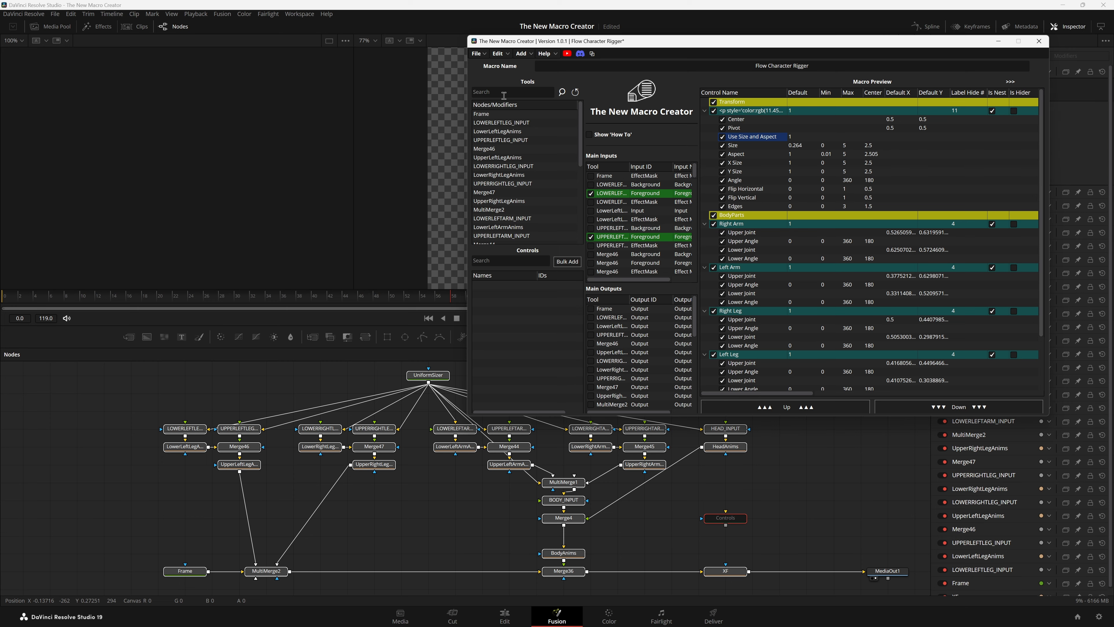
left_click(685, 186)
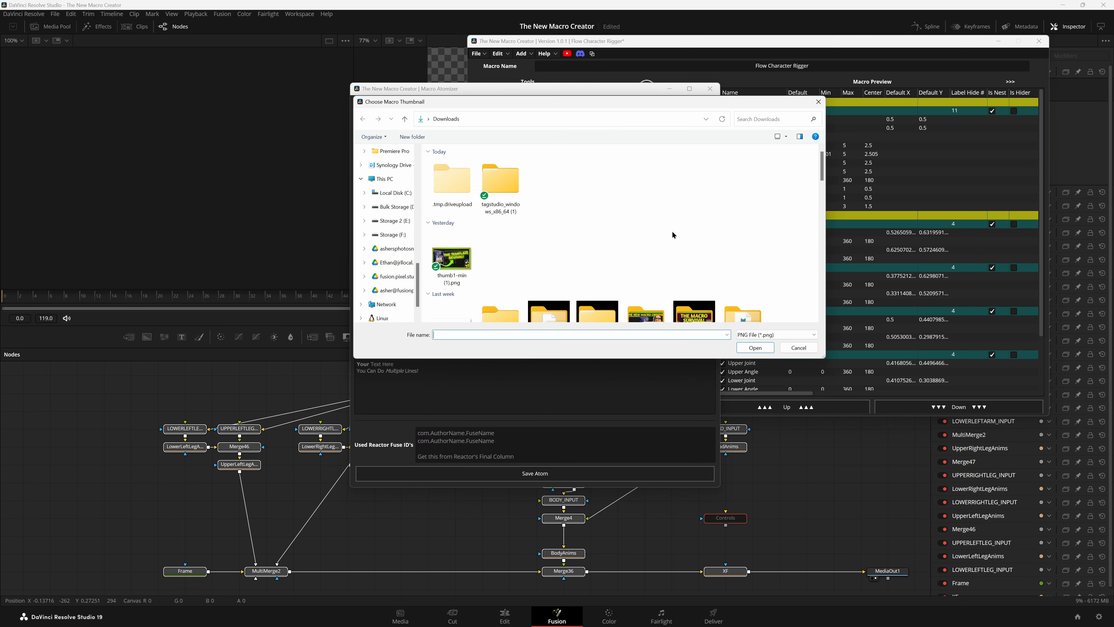
key("Return")
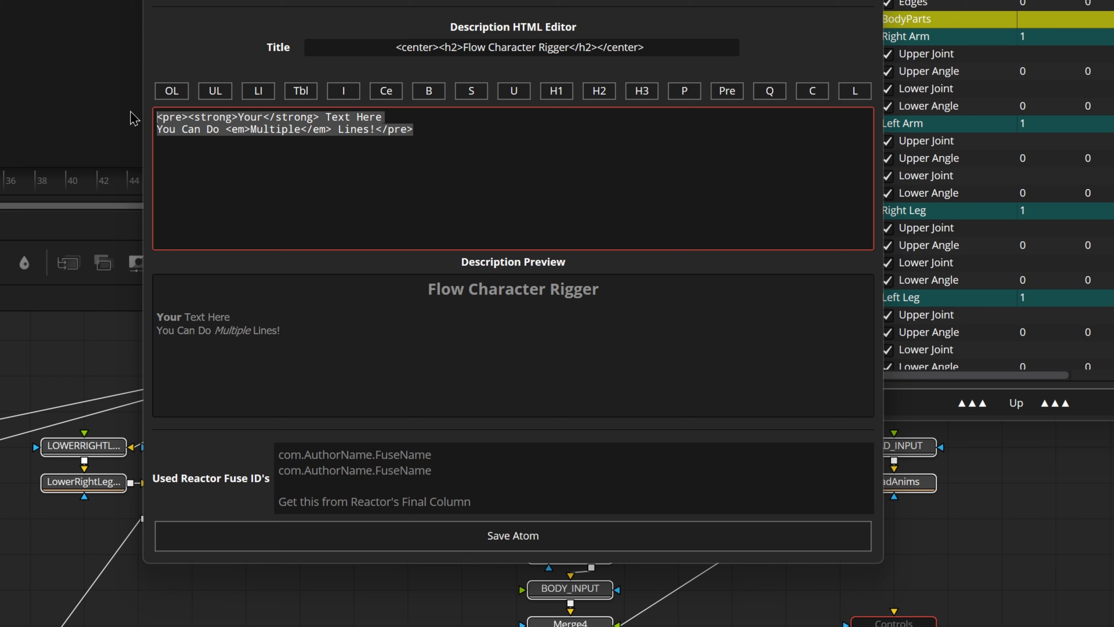
left_click(542, 140)
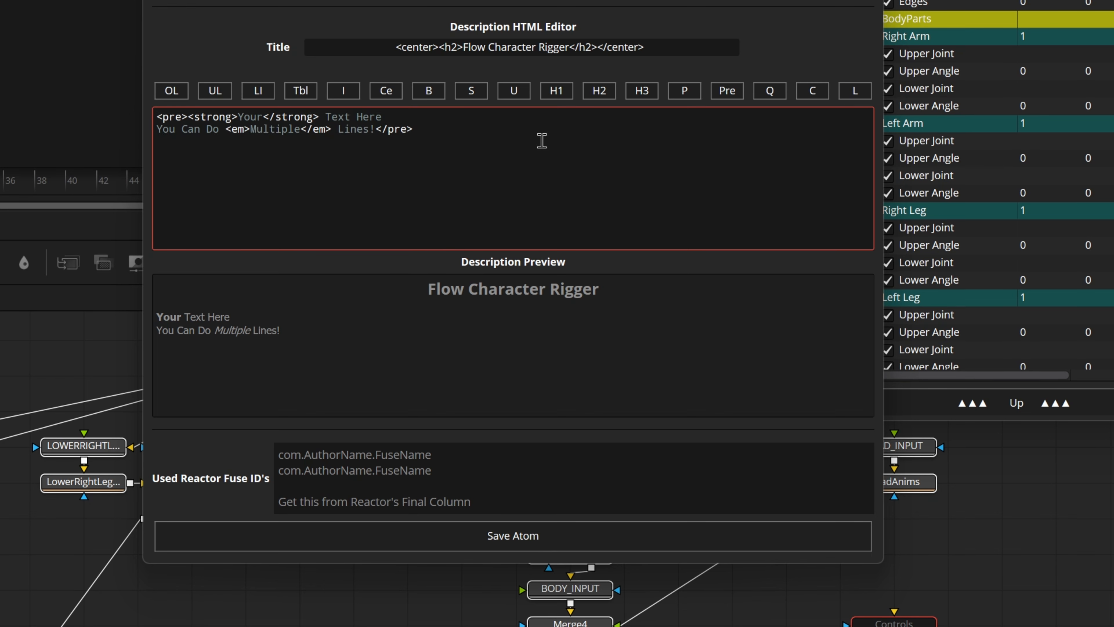
Step: Examine the Anim Utility package's description and the ID column in Reactor as the source for Used Reactor Fuse ID's
left_click(467, 462)
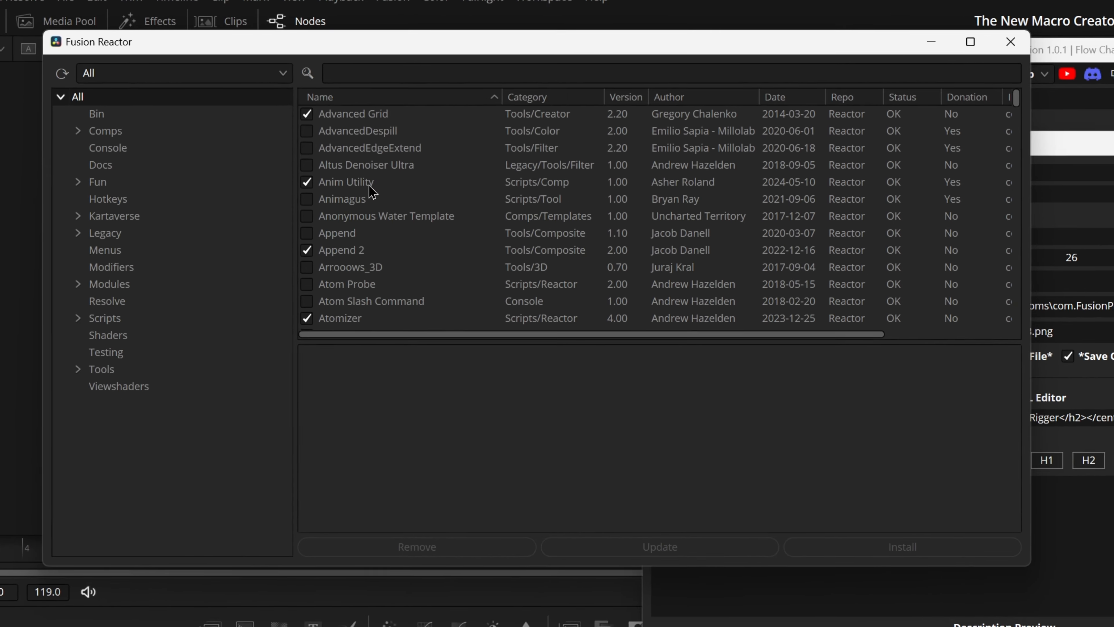
left_click(378, 193)
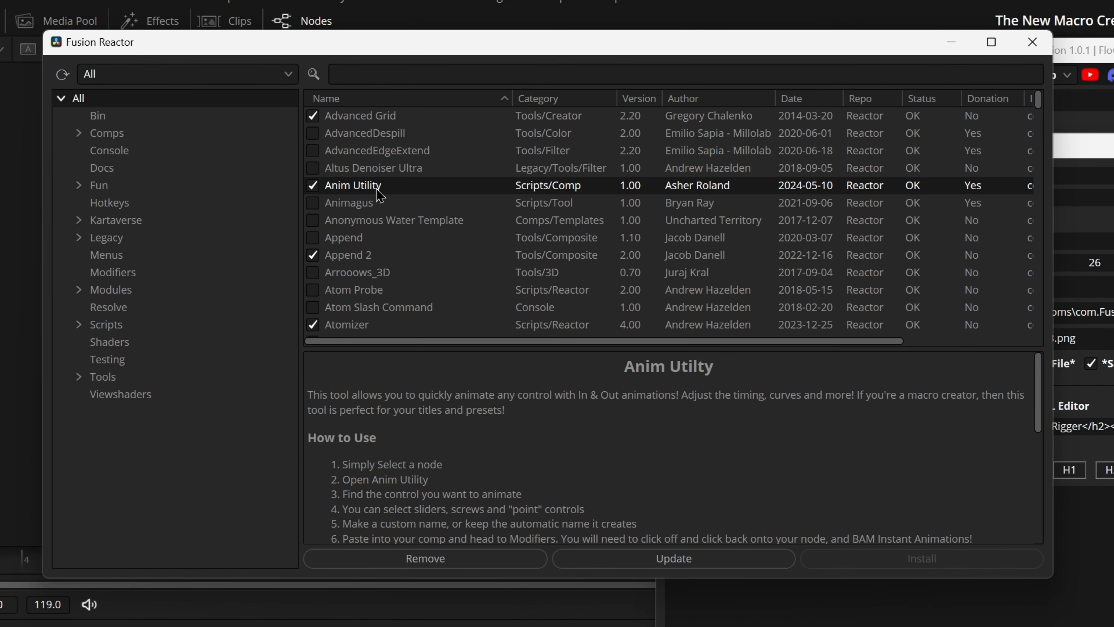
scroll(585, 413, "down", 6)
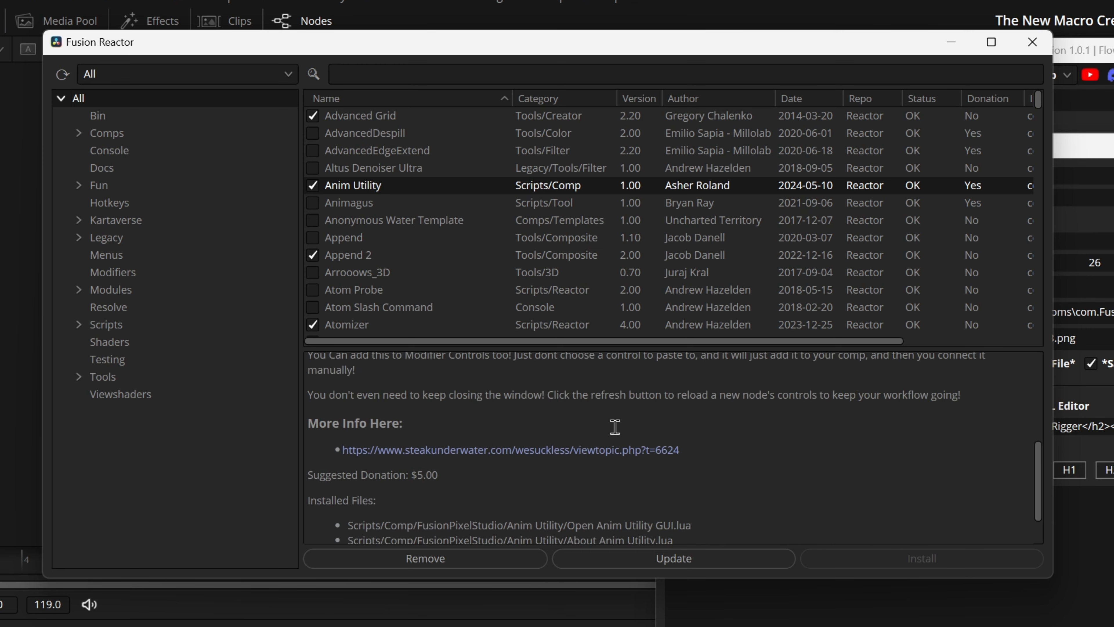
scroll(636, 428, "up", 4)
scroll(784, 431, "up", 2)
scroll(784, 432, "down", 4)
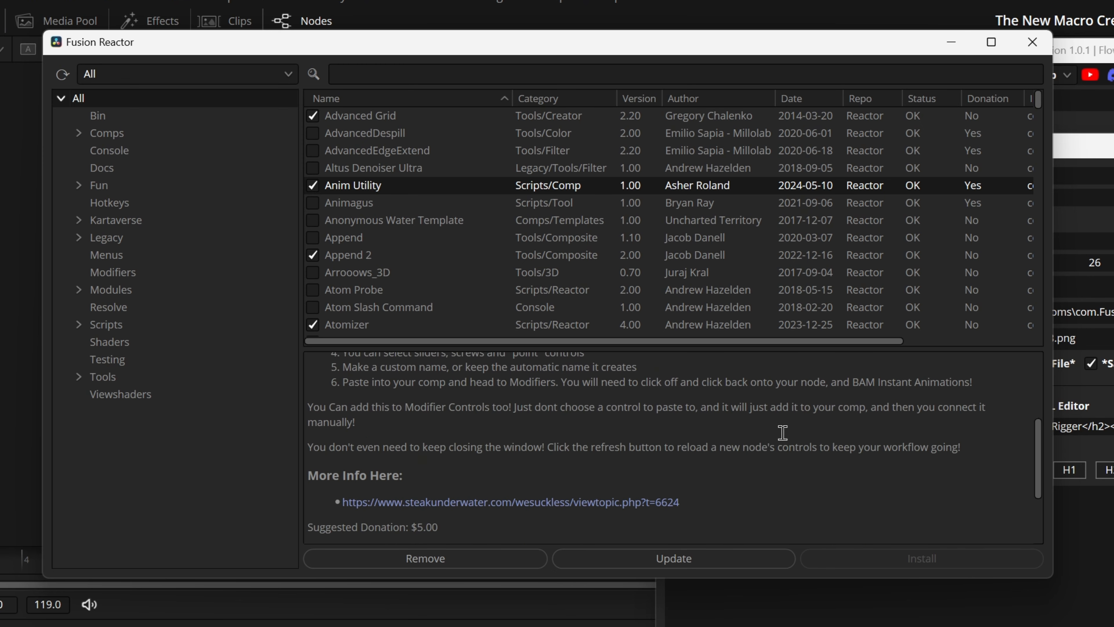
scroll(710, 418, "up", 4)
left_click_drag(488, 342, 678, 342)
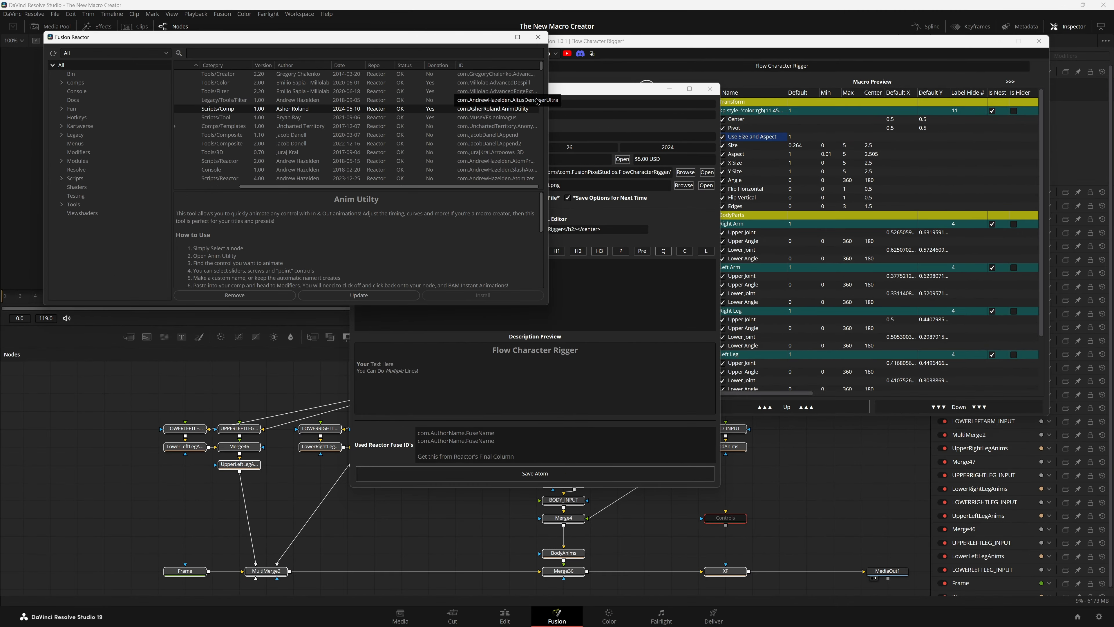
left_click(538, 36)
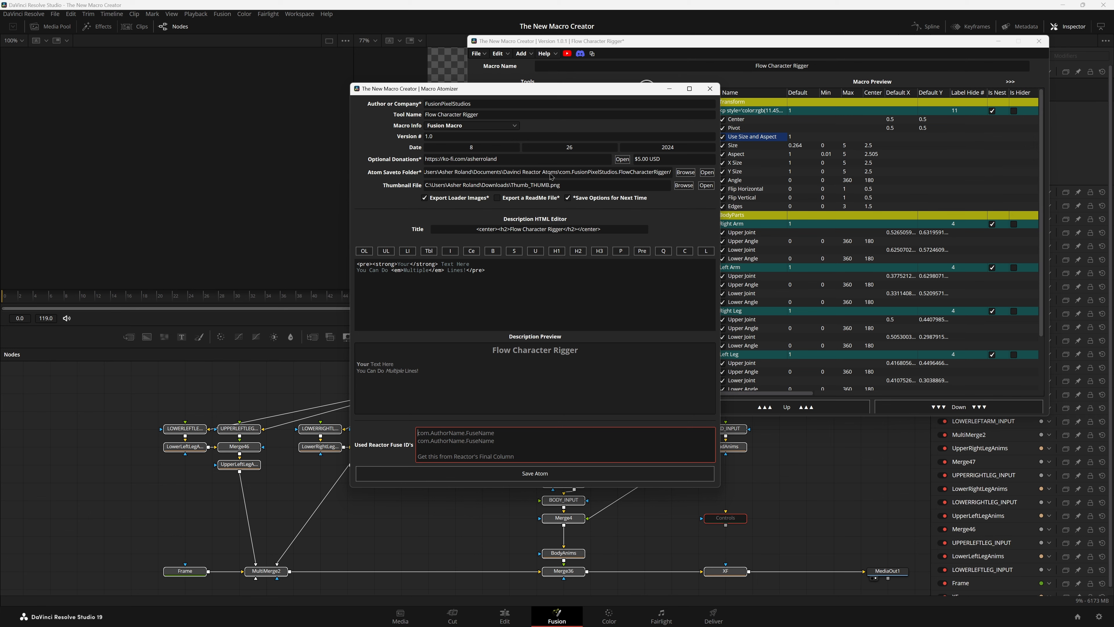
Step: Save the atom and open com.FusionPixelStudios.FlowCharacterRigger.atom from the output folder in the code editor
left_click(534, 473)
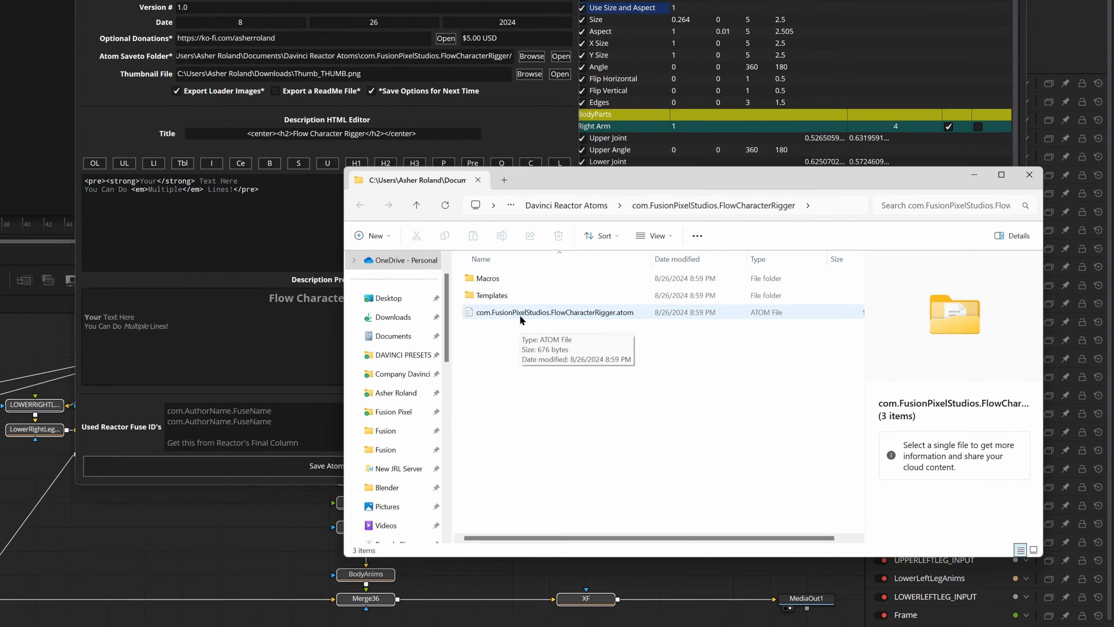
double_click(519, 314)
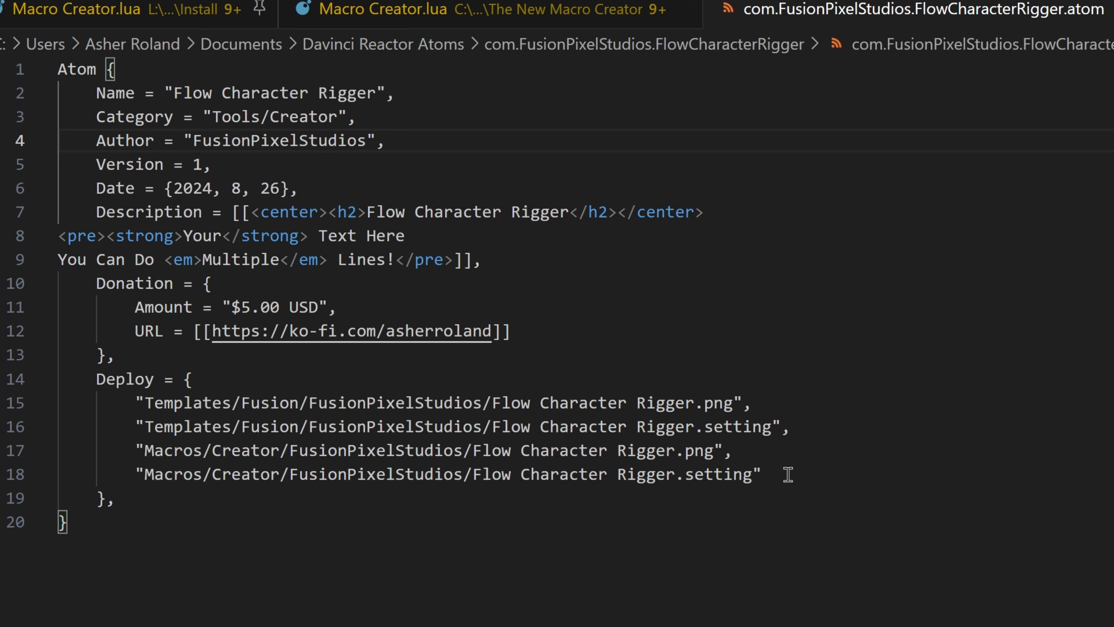
Step: Examine the Deploy section of the atom file, comparing the Templates and Macros paths for the .png and .setting files
left_click_drag(788, 474, 61, 403)
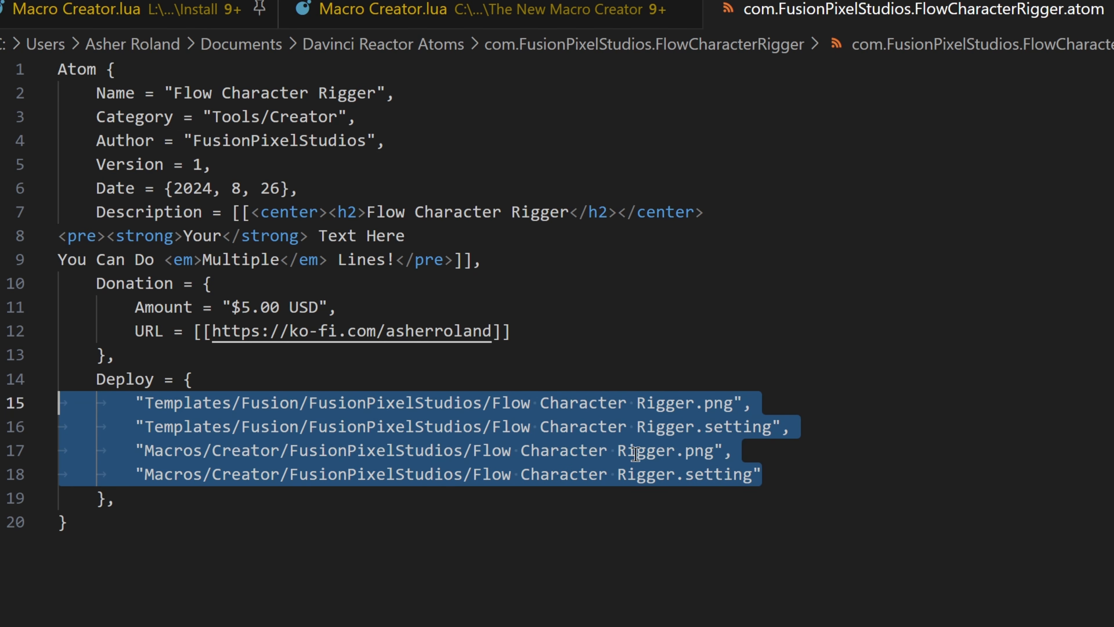
left_click(830, 460)
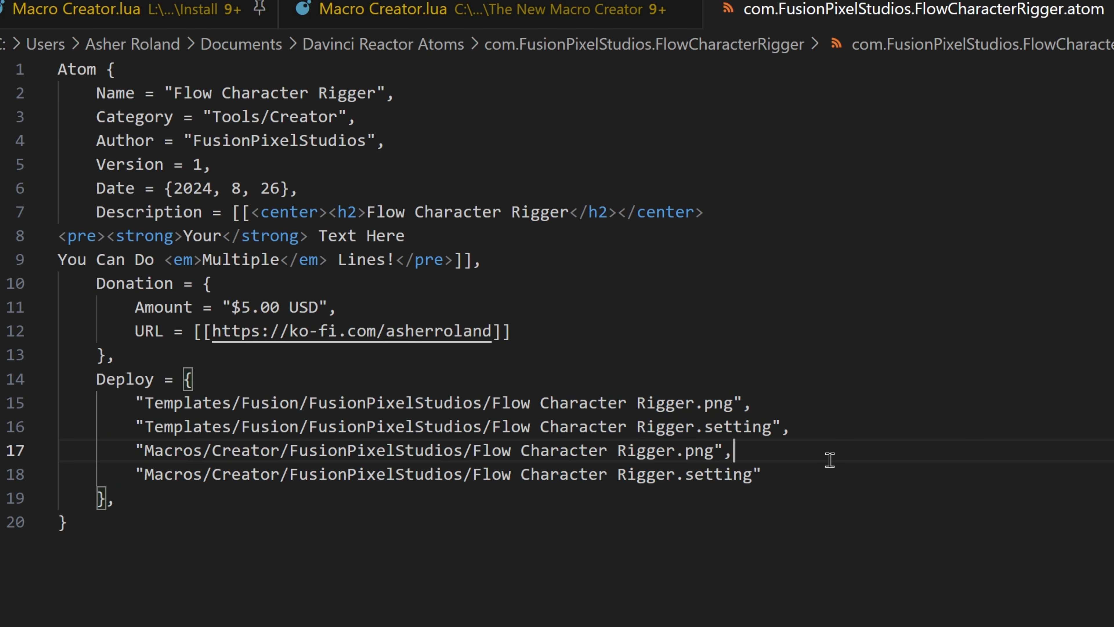
left_click_drag(765, 474, 61, 403)
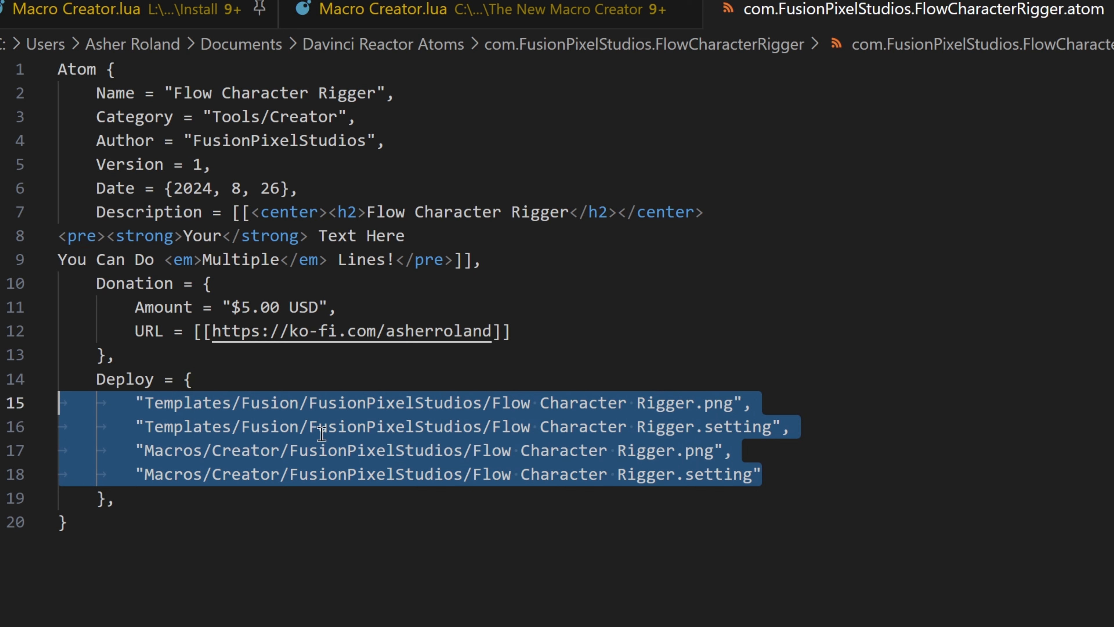
left_click(741, 450)
left_click_drag(758, 403, 8, 406)
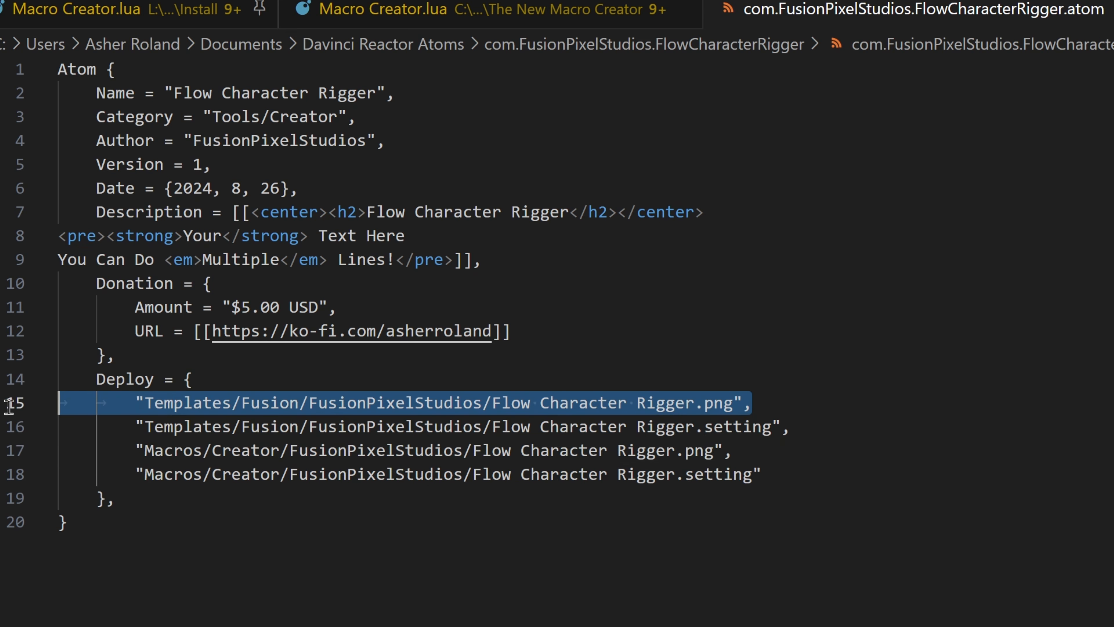
left_click(526, 401)
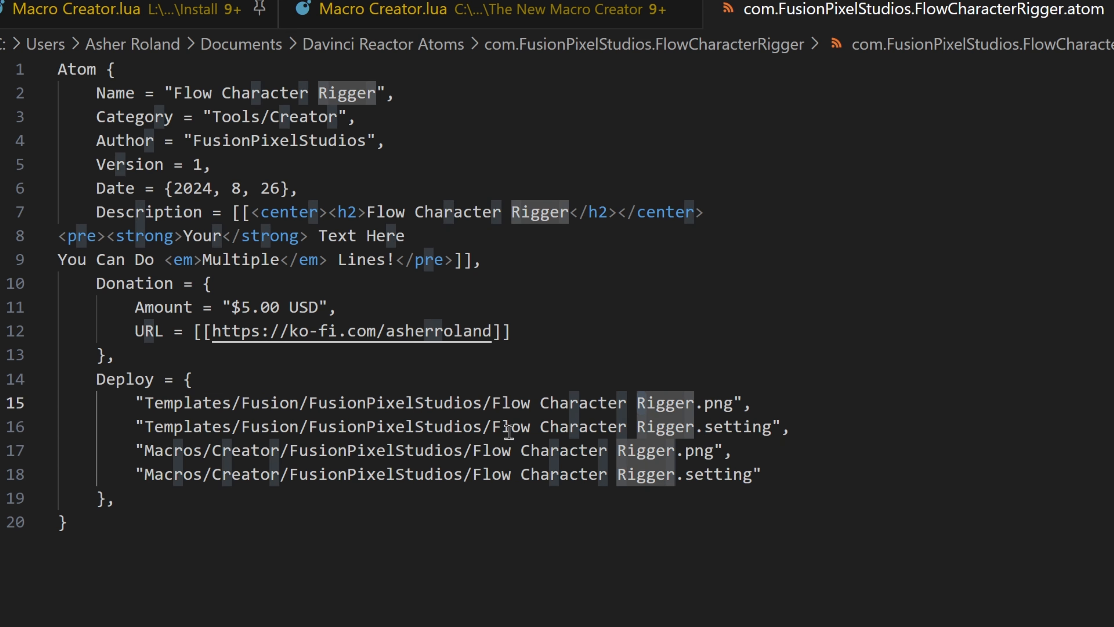
left_click_drag(508, 432, 651, 428)
left_click_drag(801, 426, 32, 429)
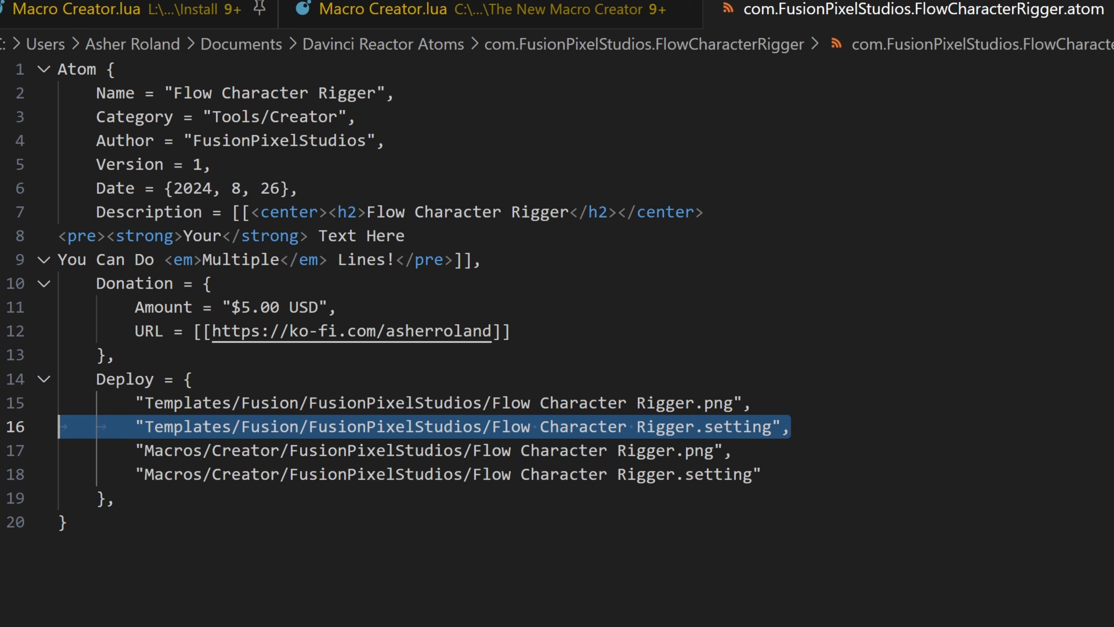
left_click(884, 428)
left_click(174, 449)
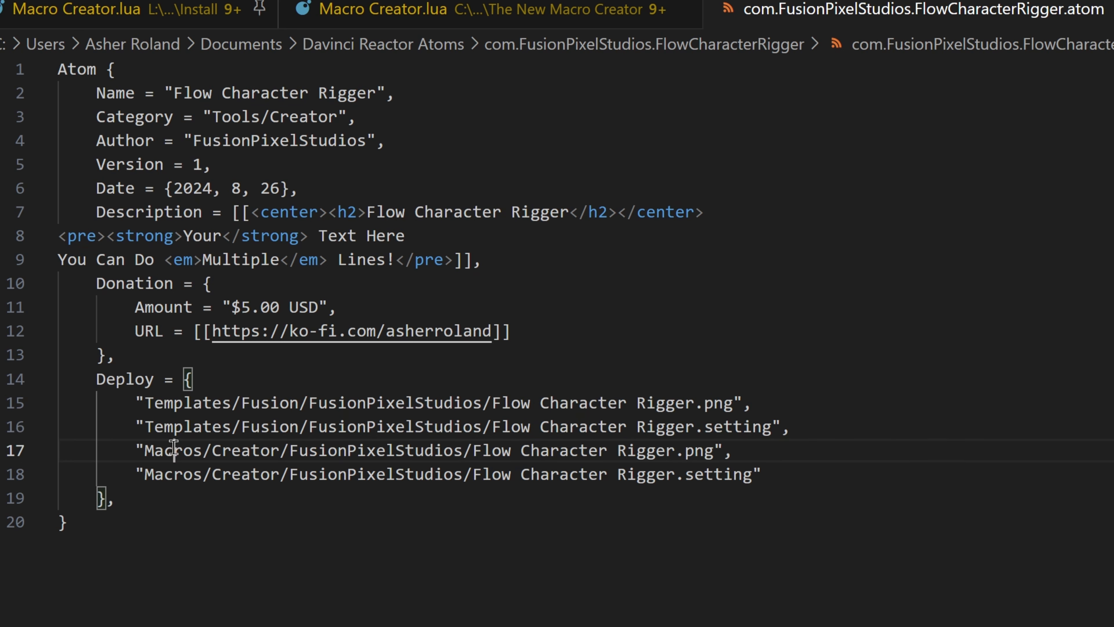
left_click(189, 427)
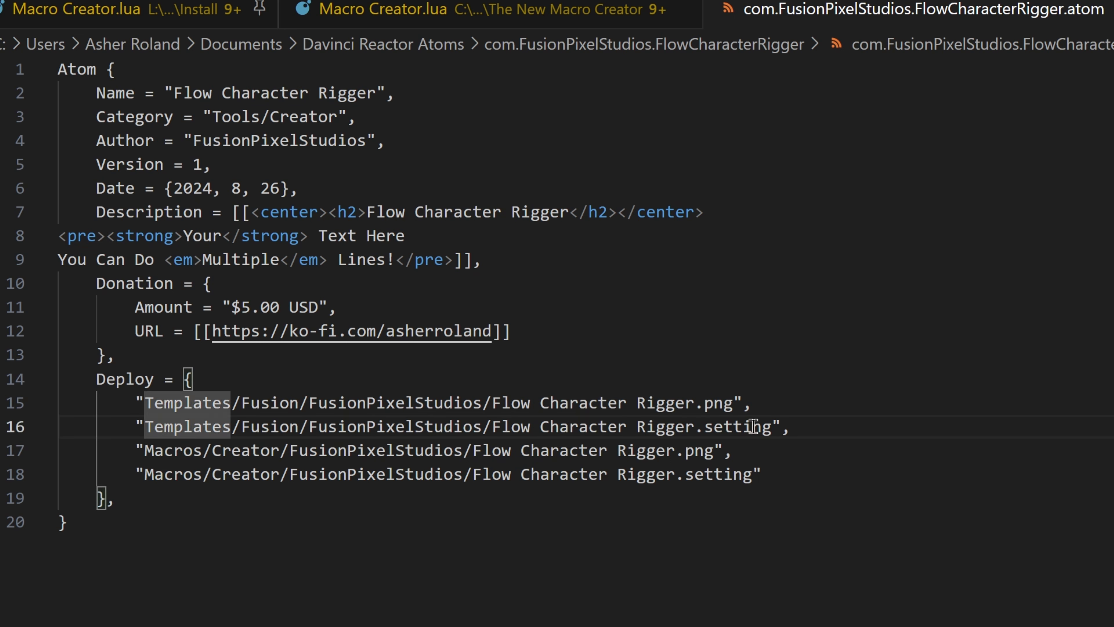
left_click(830, 428)
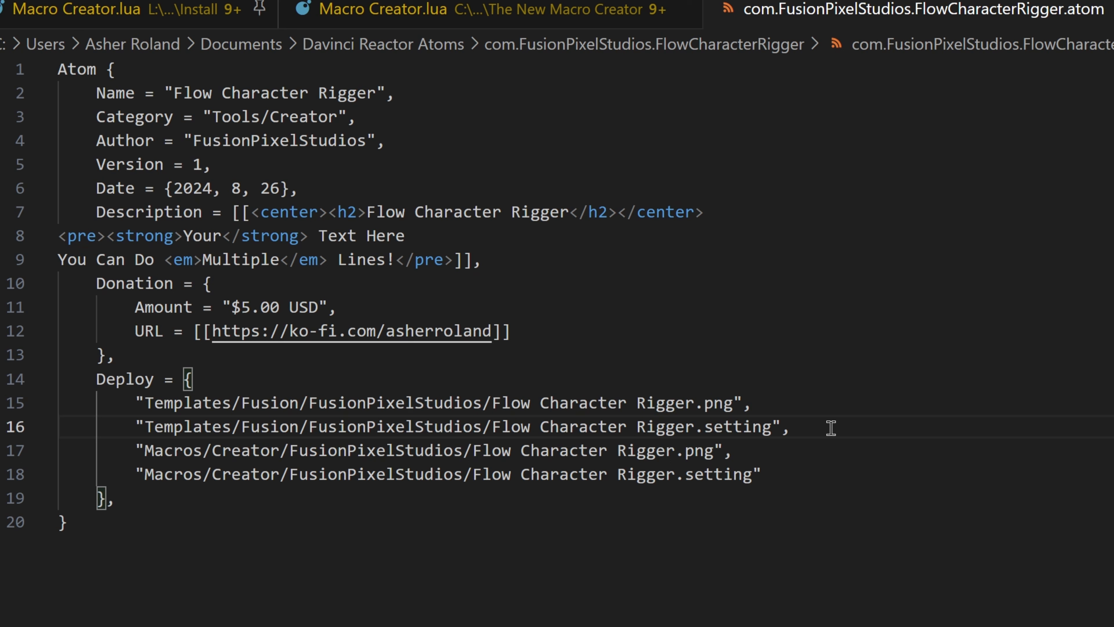
Step: Review the atom file's Donation block and its name, category, author, version, date and description entries
left_click_drag(510, 331, 61, 306)
left_click_drag(482, 259, 58, 69)
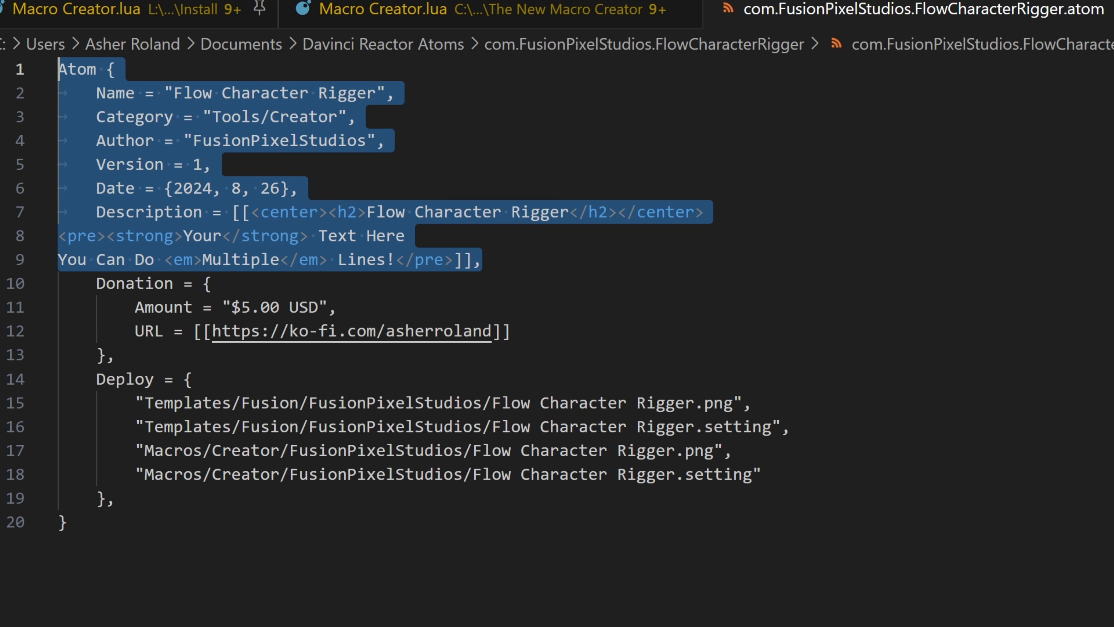
left_click(651, 237)
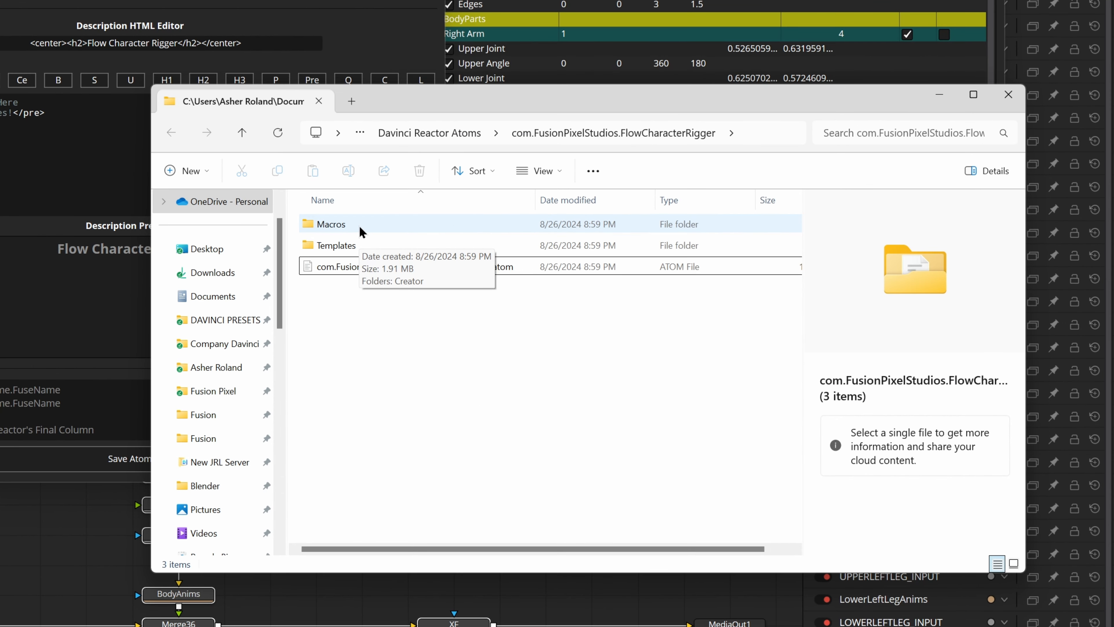
Step: Inspect the exported Flow Character Rigger .png and .setting files in the Macros/Creator/FusionPixelStudios folder
double_click(361, 232)
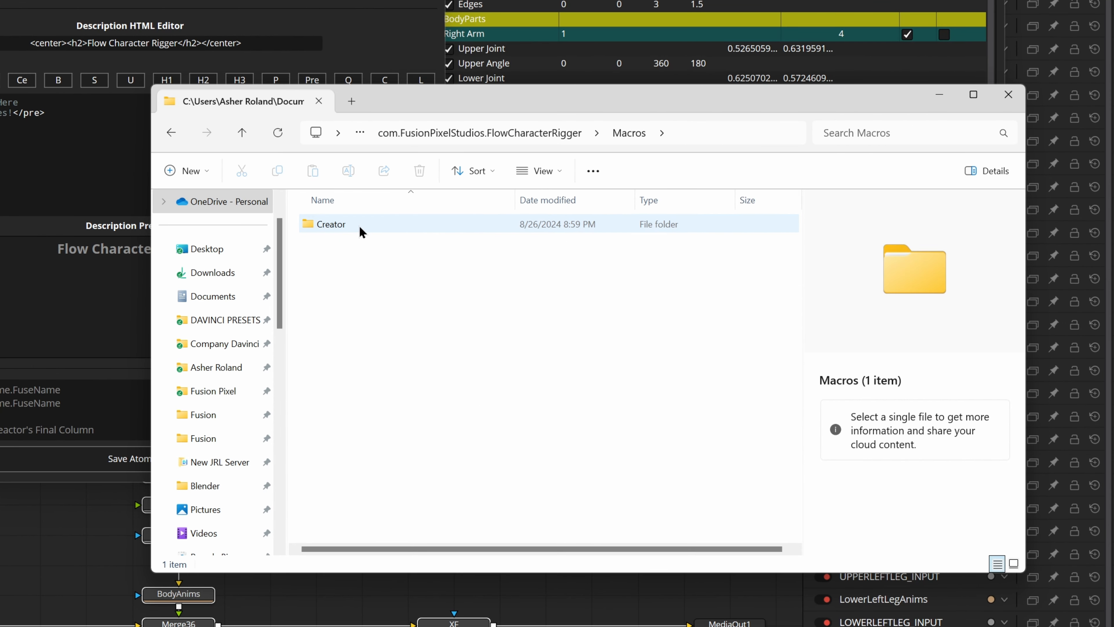
double_click(360, 232)
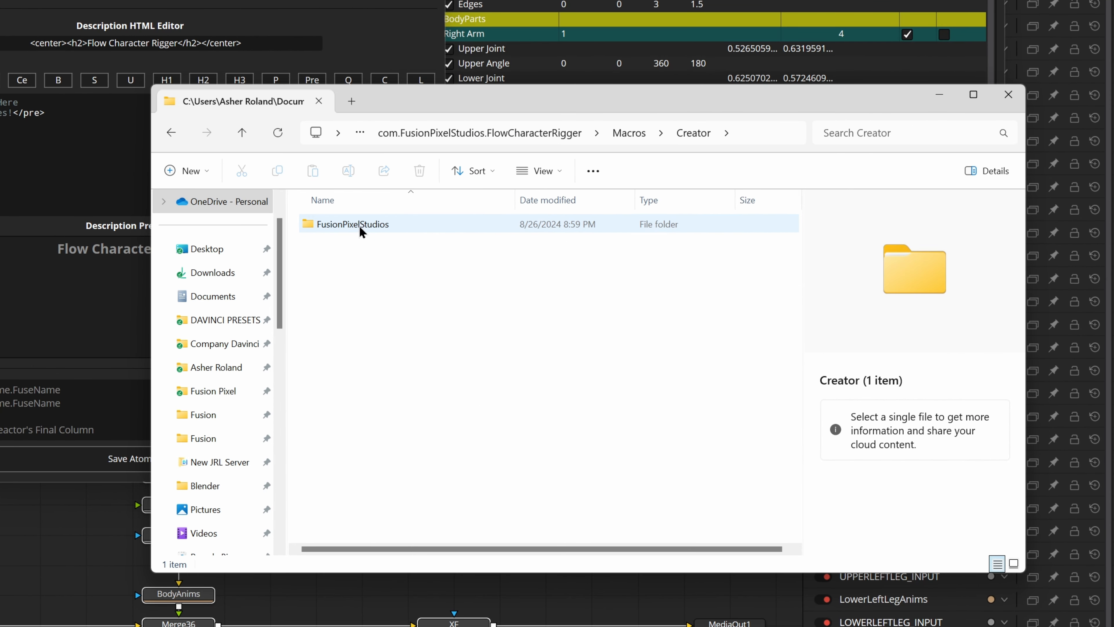
double_click(358, 225)
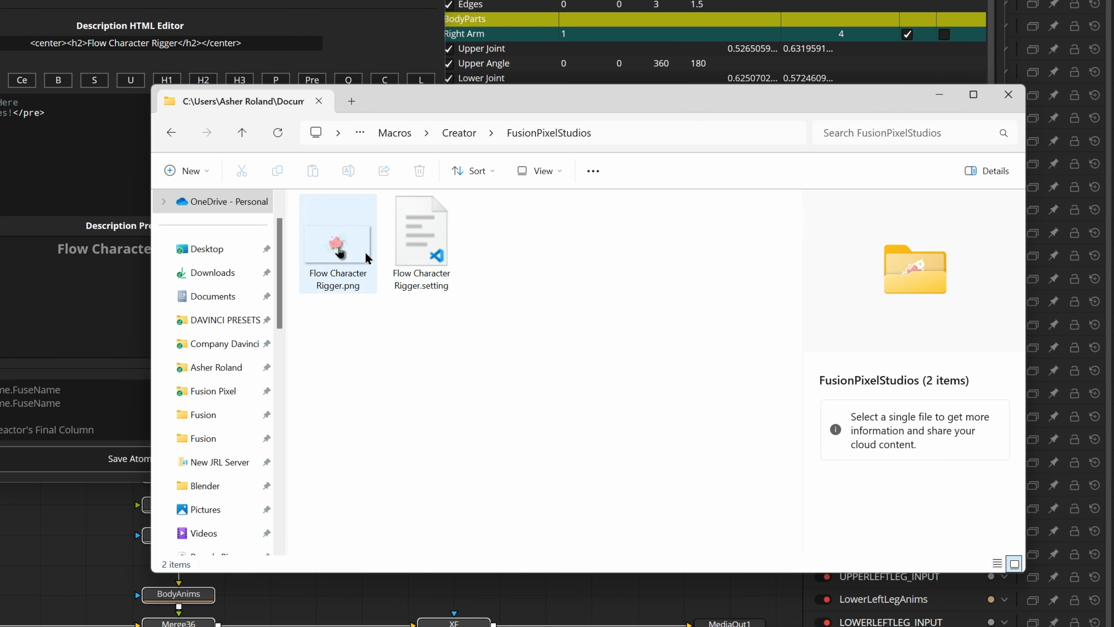
left_click(368, 248)
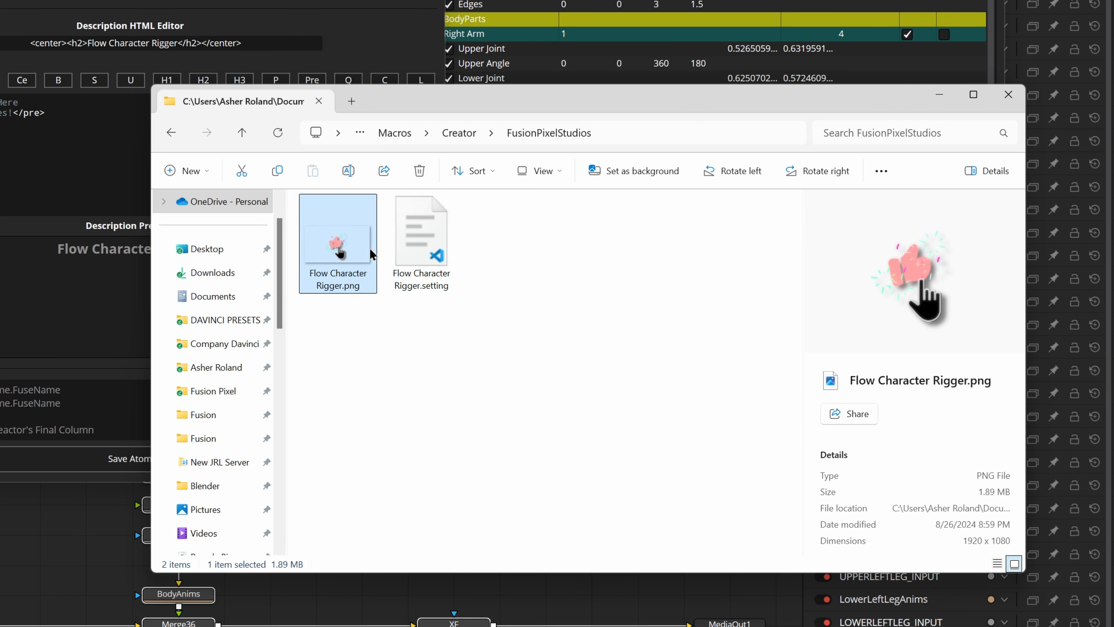
left_click(424, 233)
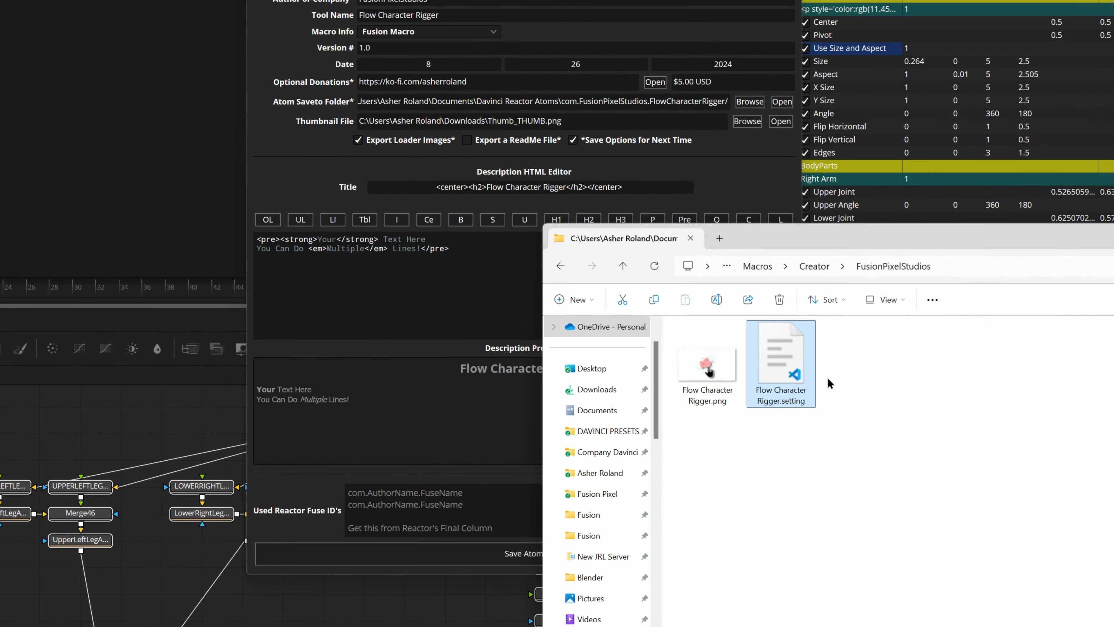
left_click(859, 379)
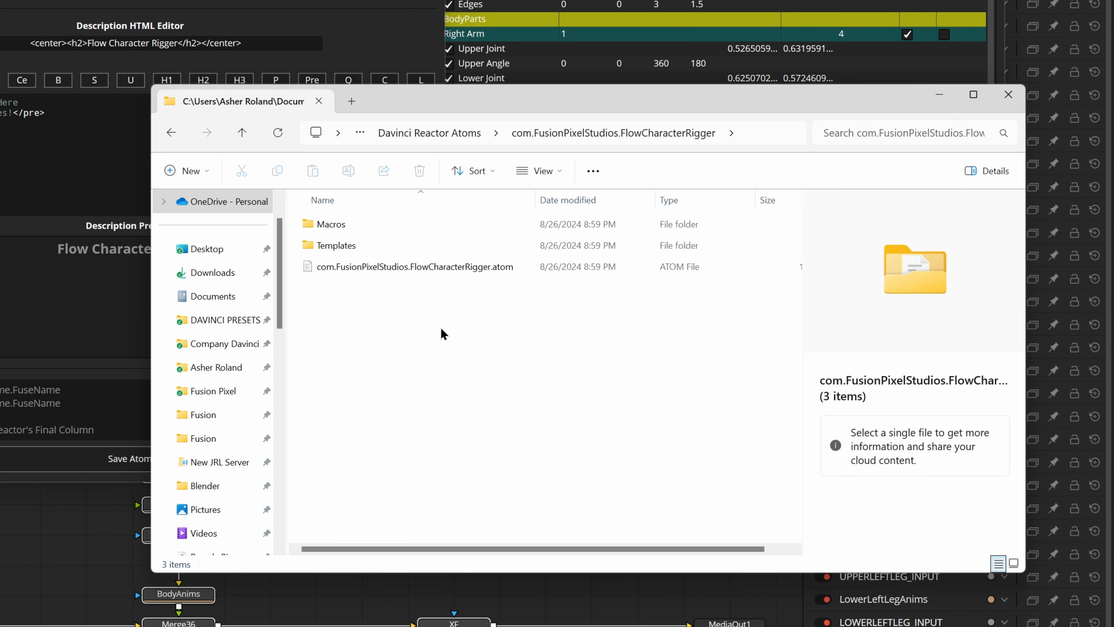
Step: Compress the Macros folder, Templates folder and .atom file with 7-Zip into com.FusionPixelStudios.FlowCharacterRigger.zip in the package folder
left_click_drag(313, 299, 358, 221)
right_click(329, 227)
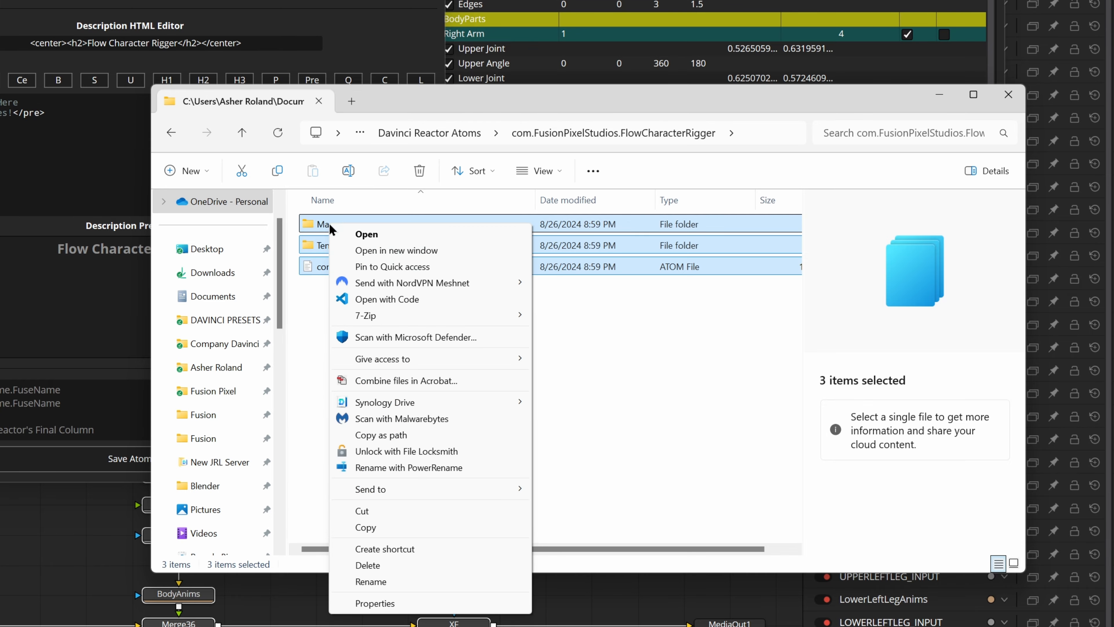
mouse_move(417, 317)
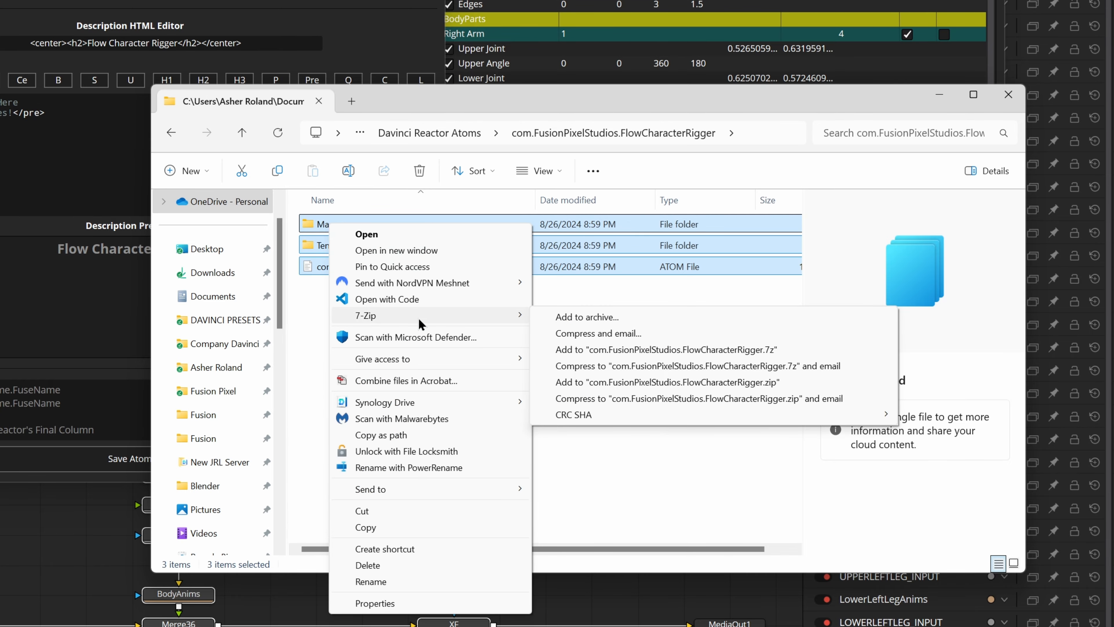
left_click(553, 320)
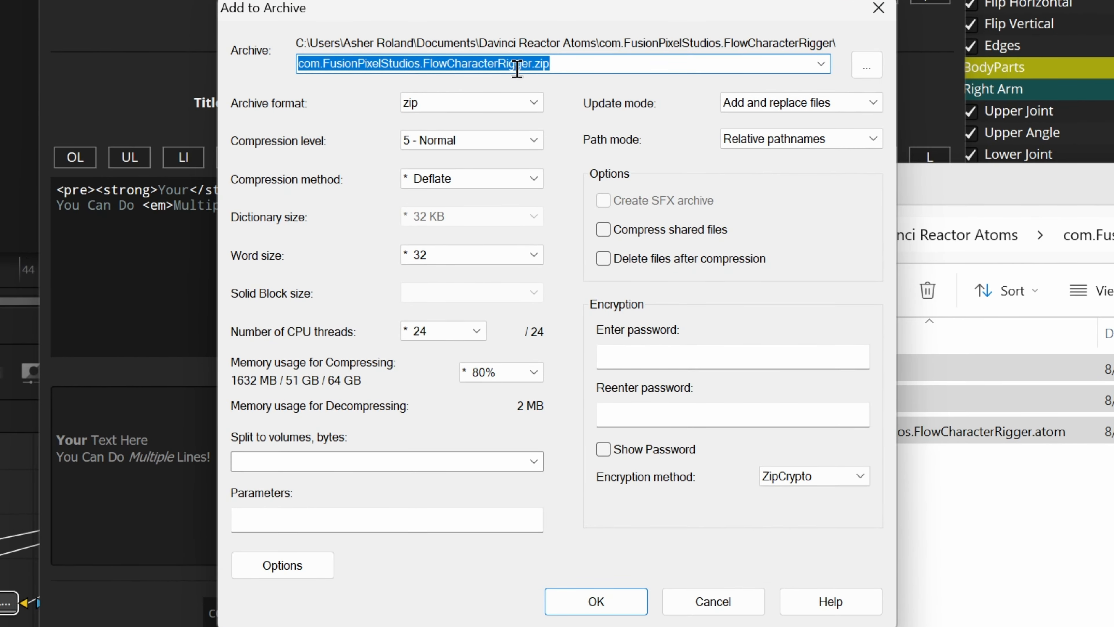
left_click(608, 66)
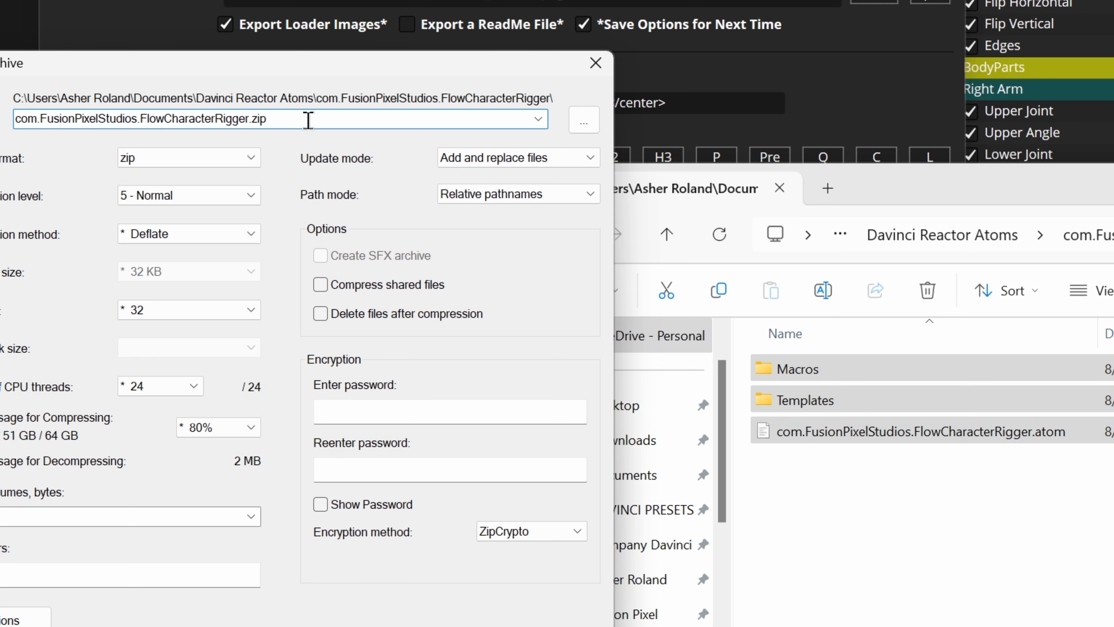
left_click_drag(306, 117, 16, 119)
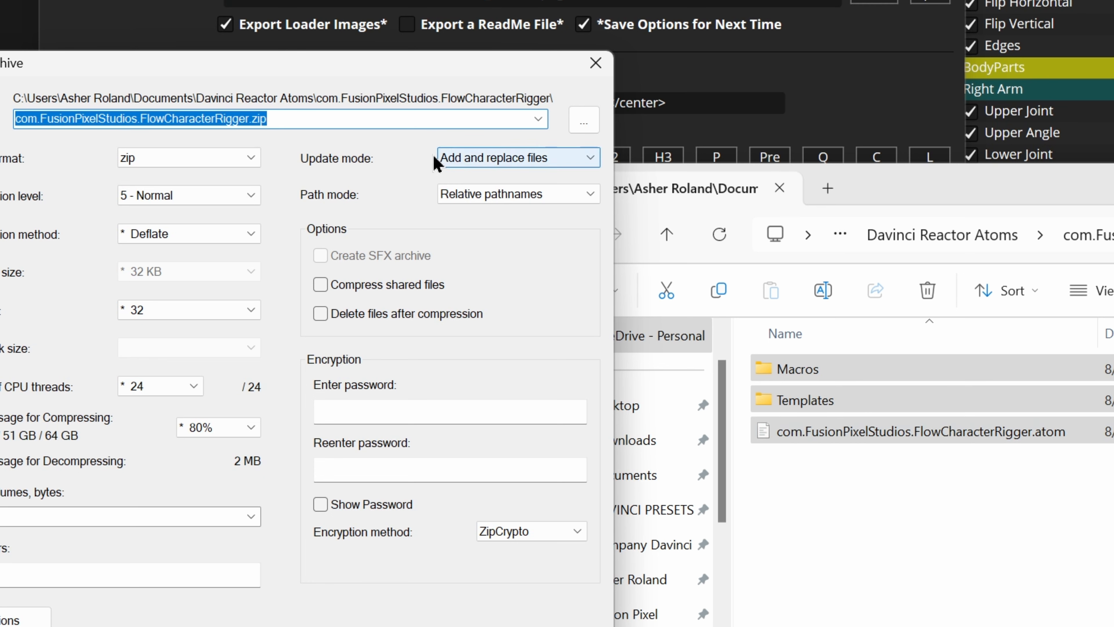
left_click(329, 119)
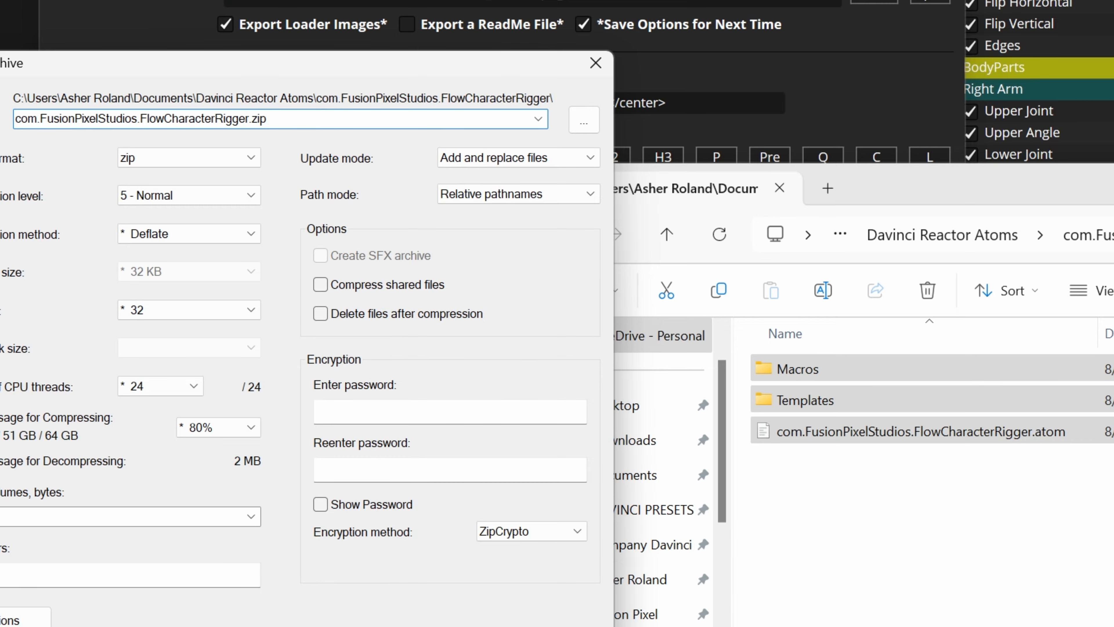
key("Return")
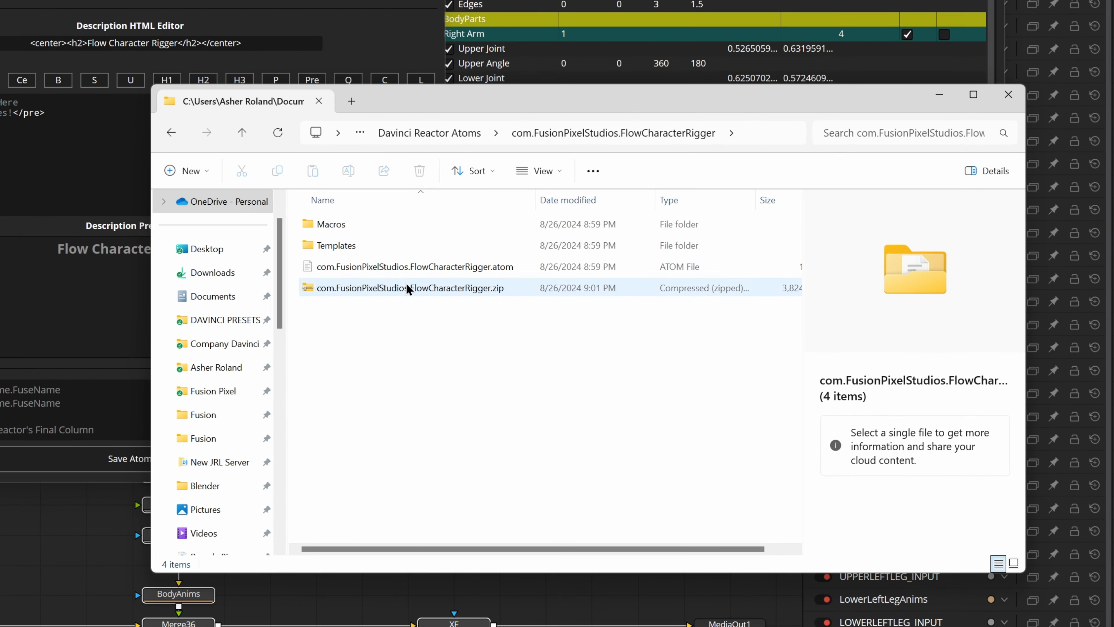
Step: Check the Flow Character Rigger .zip archive alongside the .atom file in the package folder
left_click(406, 286)
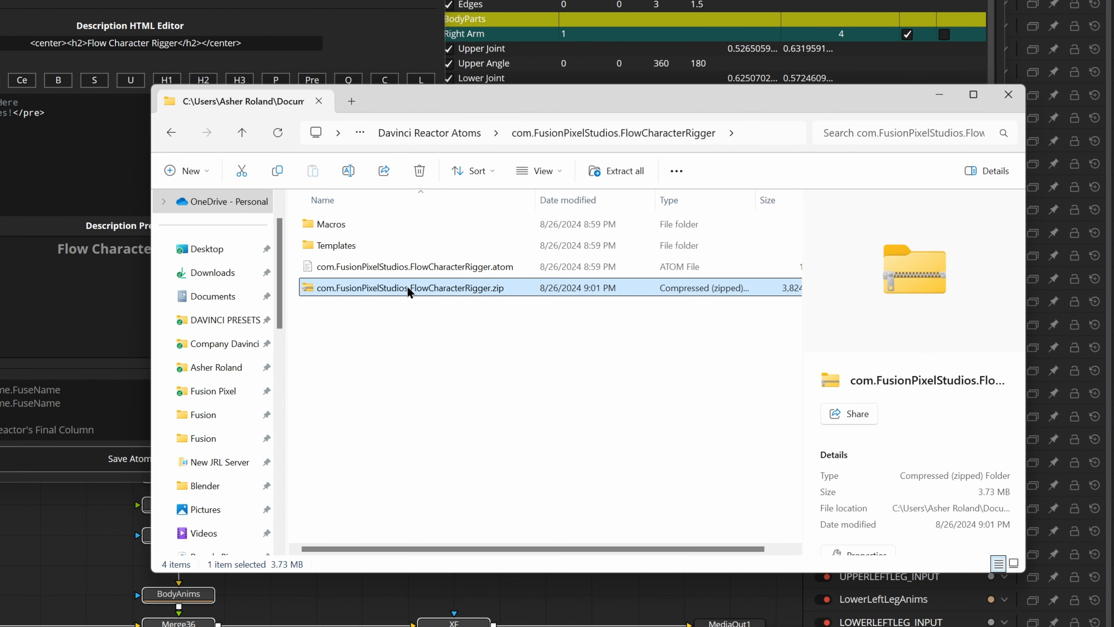
left_click_drag(368, 311, 395, 269)
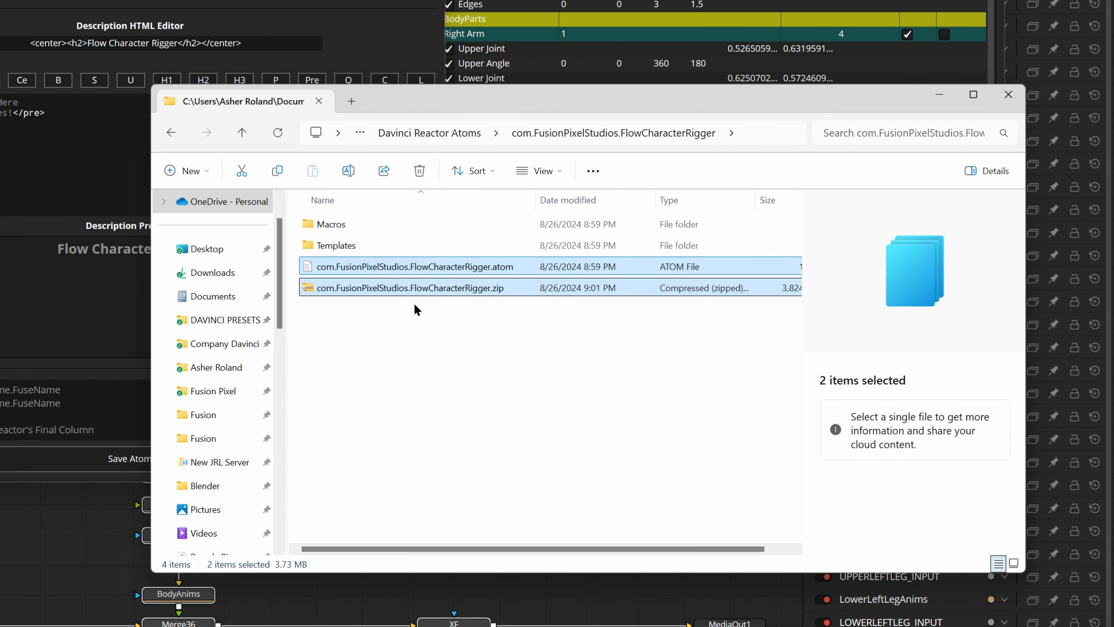
left_click(443, 268)
left_click(439, 288)
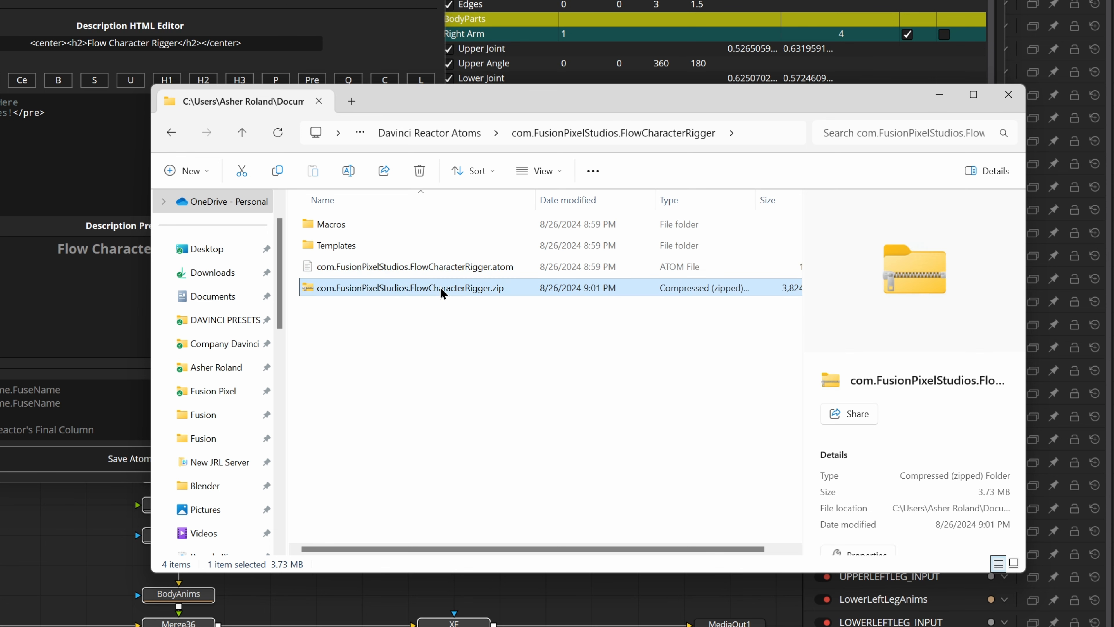
left_click(437, 317)
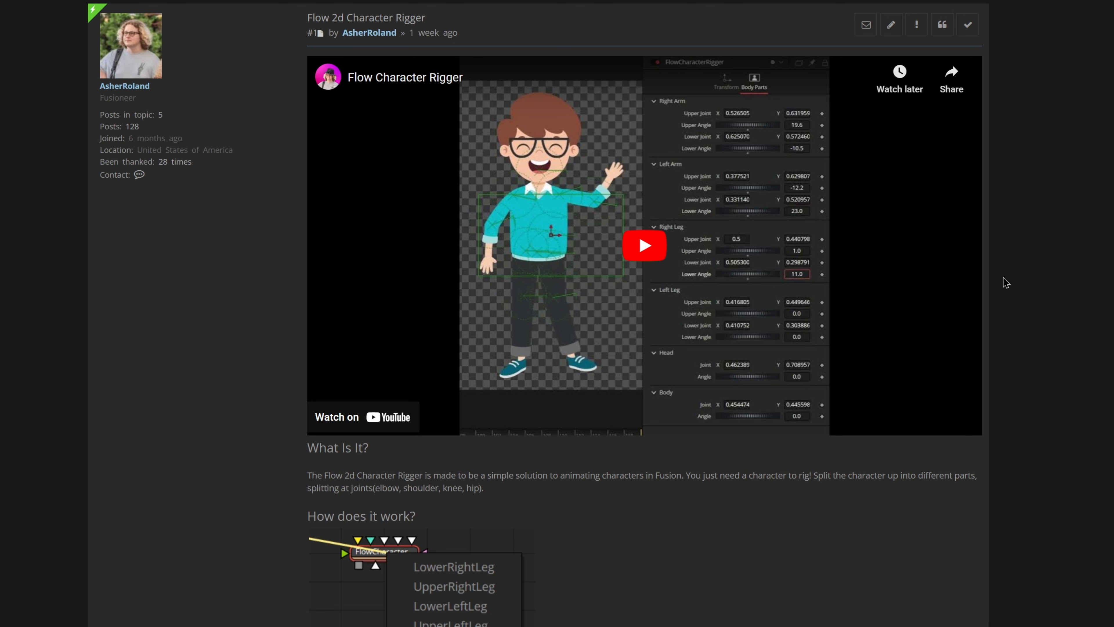
Step: Review the Flow 2d Character Rigger forum topic, including its description, .atom and .zip attachments, and the first reply
scroll(1043, 275, "down", 15)
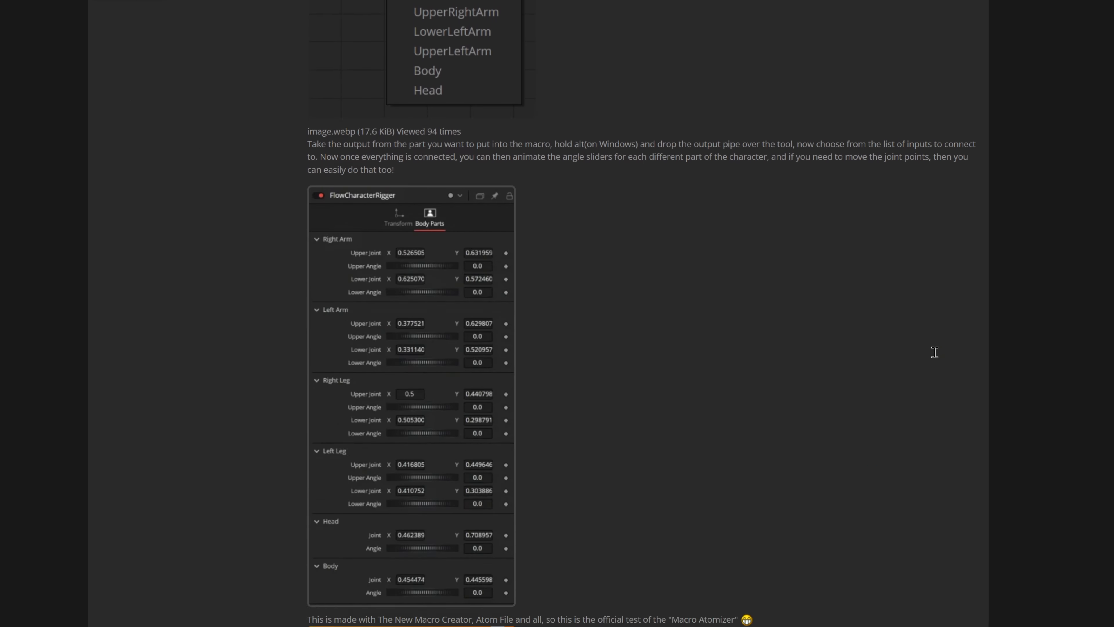
scroll(934, 352, "up", 5)
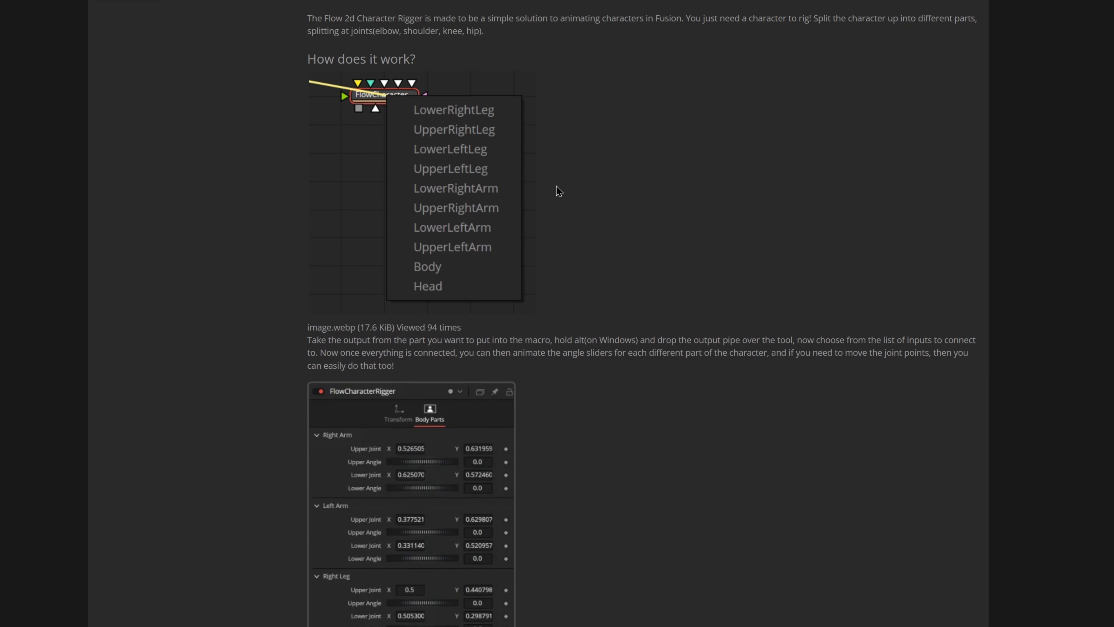
scroll(664, 224, "down", 7)
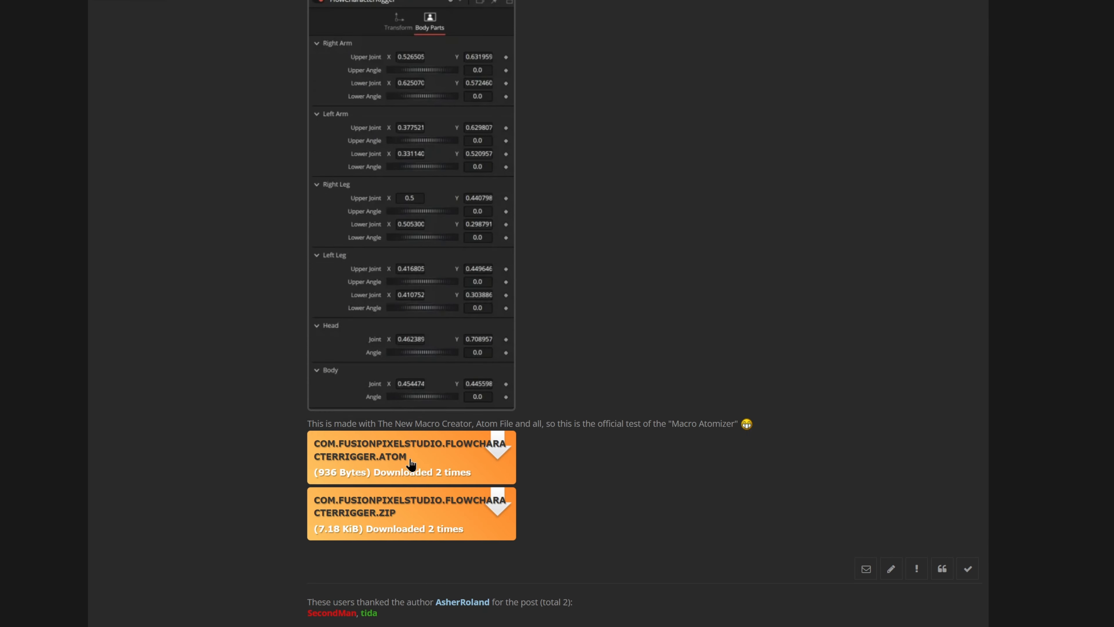
scroll(532, 486, "down", 7)
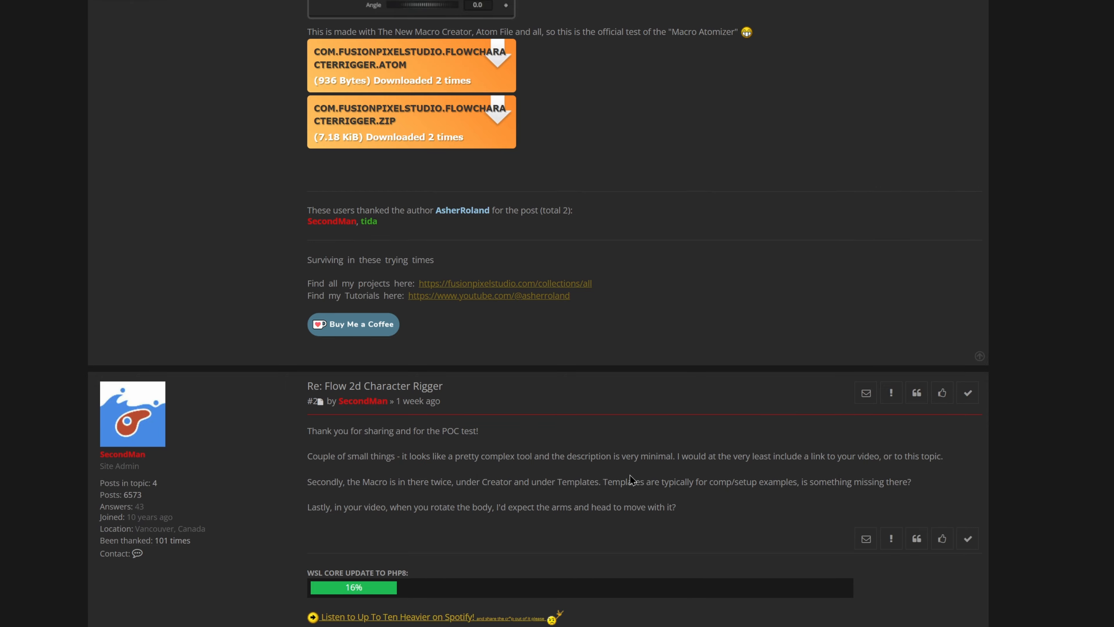
scroll(640, 480, "down", 2)
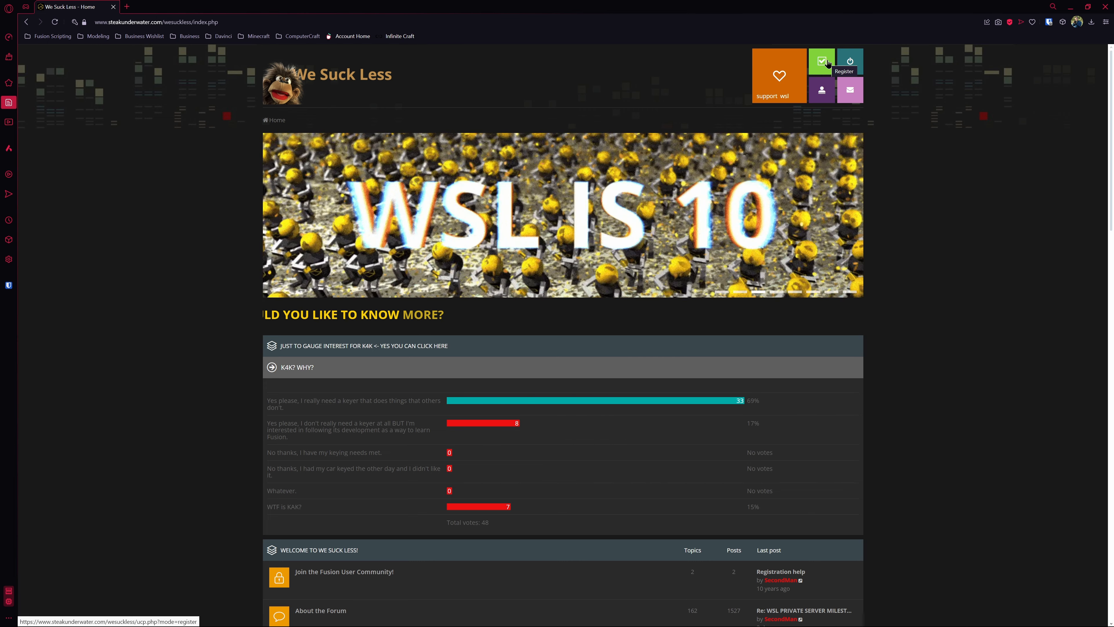
Step: Open the We Suck Less registration form, agreeing to the terms, and review its fields and the Fusion nodes verification task
left_click(825, 65)
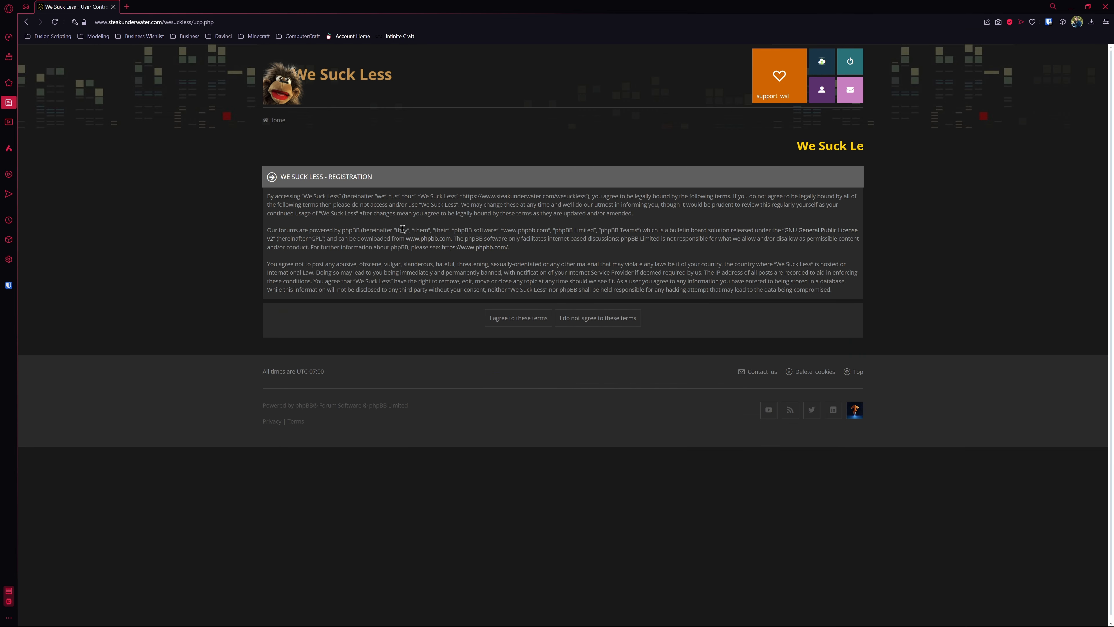
left_click(525, 317)
scroll(712, 207, "down", 1)
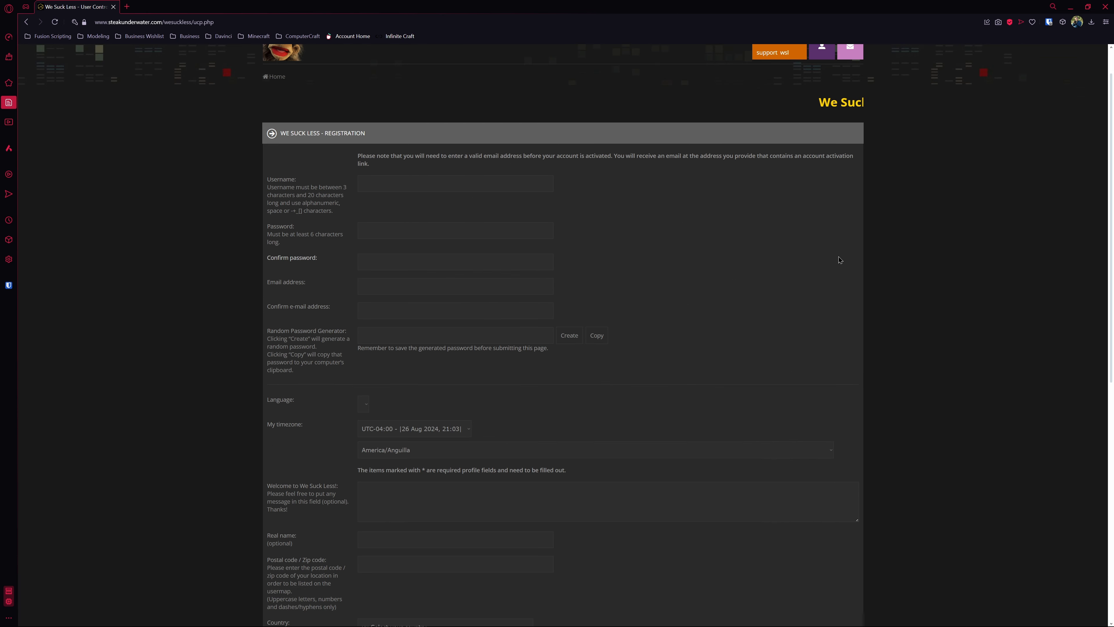
scroll(715, 215, "down", 10)
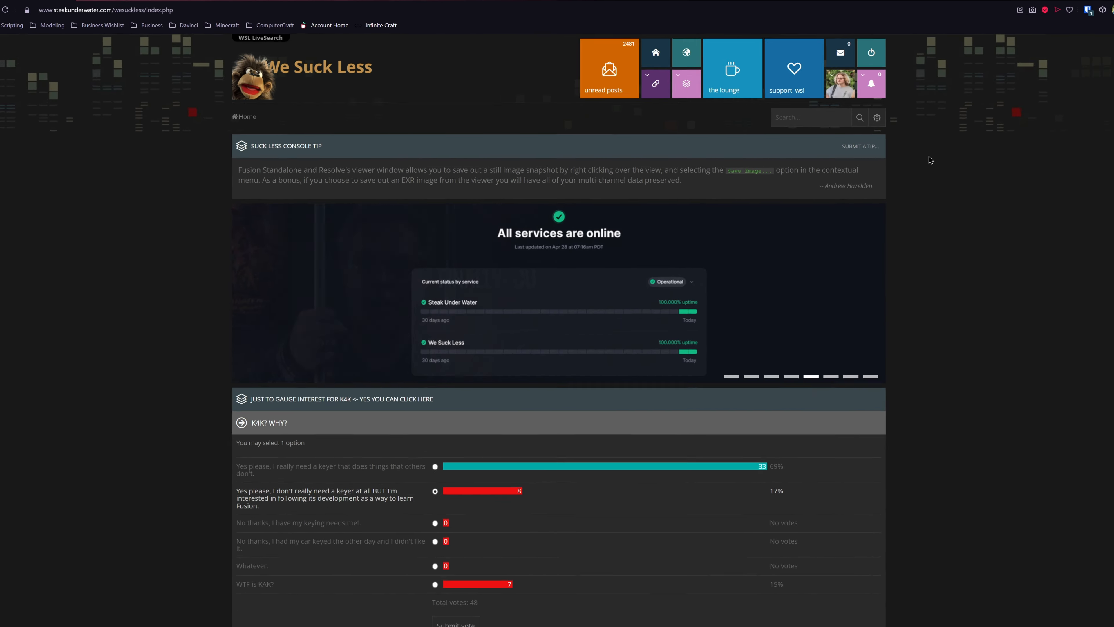
Step: Open the Reactor Submissions forum in the Projects and Development section of the forum index
scroll(929, 159, "down", 12)
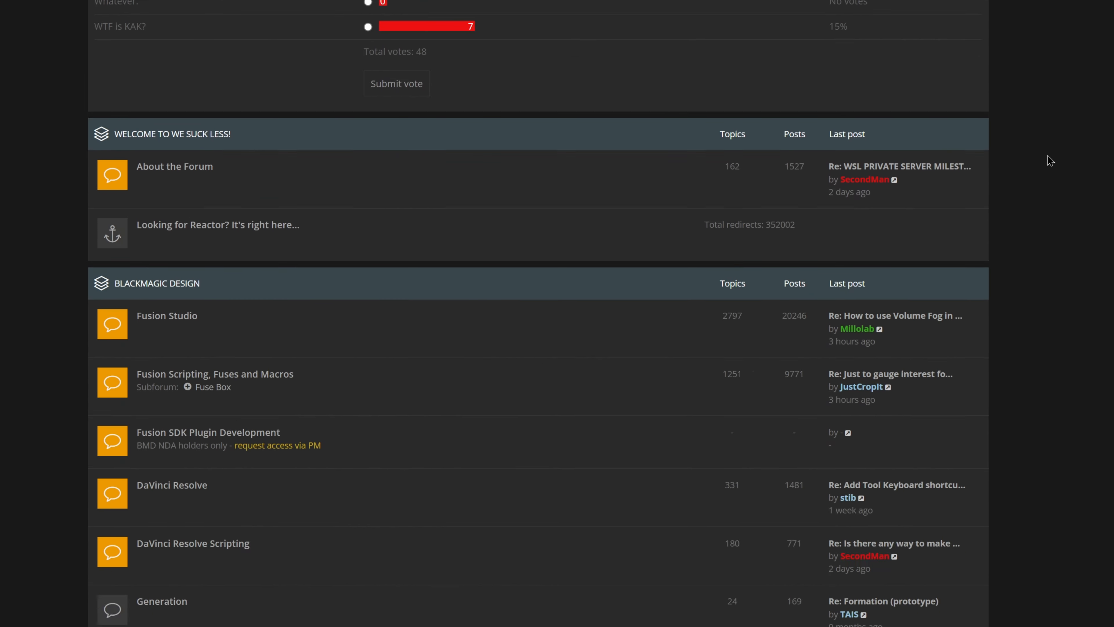
scroll(1049, 161, "down", 7)
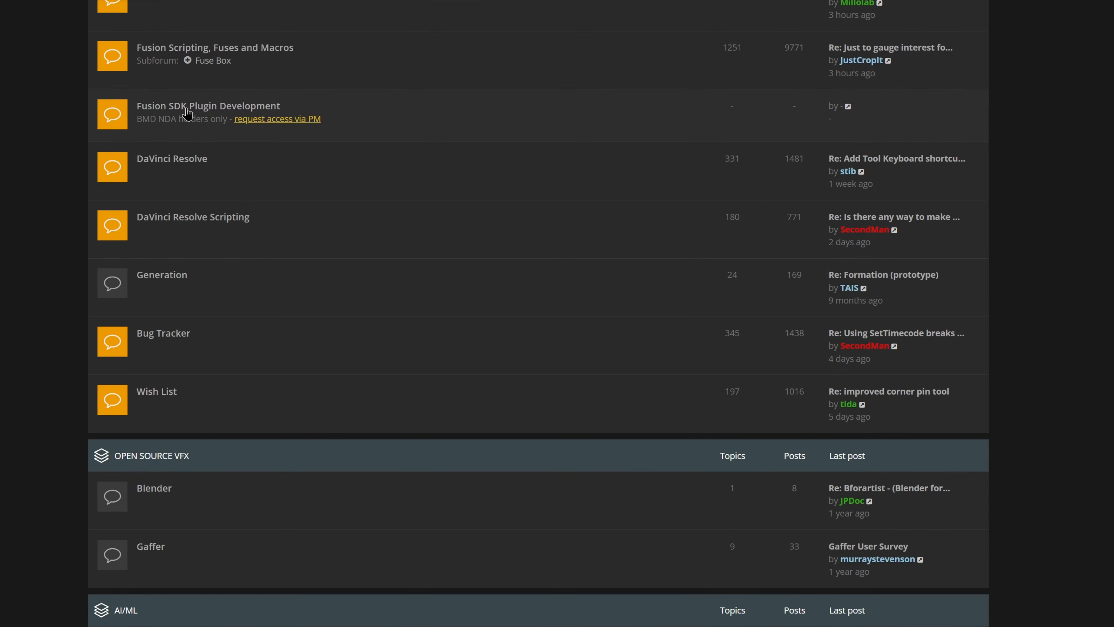
scroll(42, 70, "up", 1)
scroll(36, 150, "down", 4)
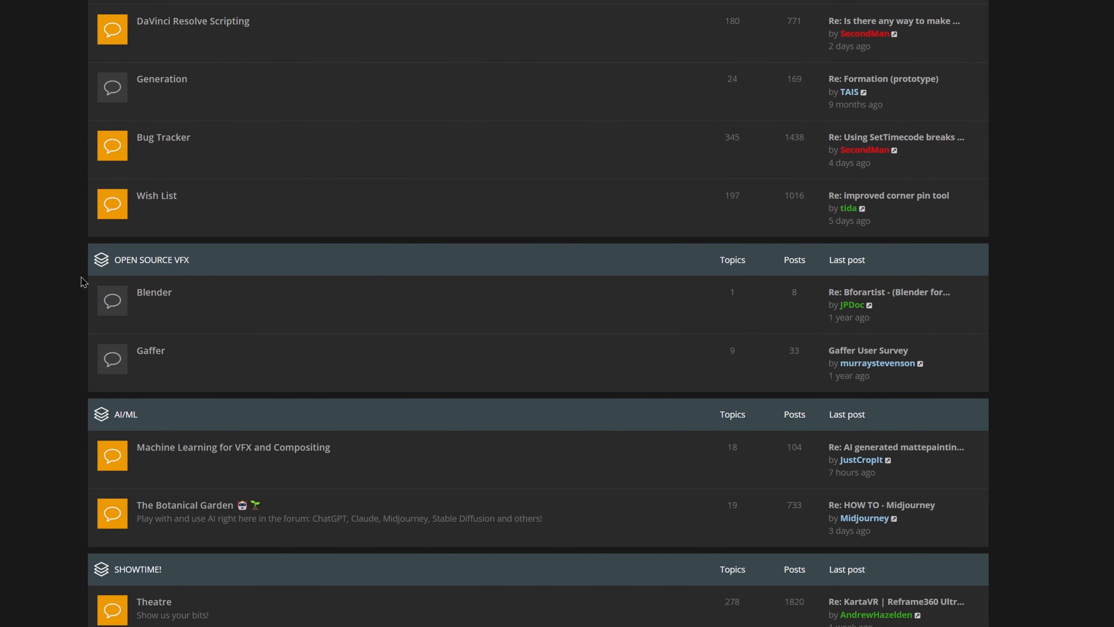
scroll(65, 305, "down", 1)
scroll(83, 349, "down", 6)
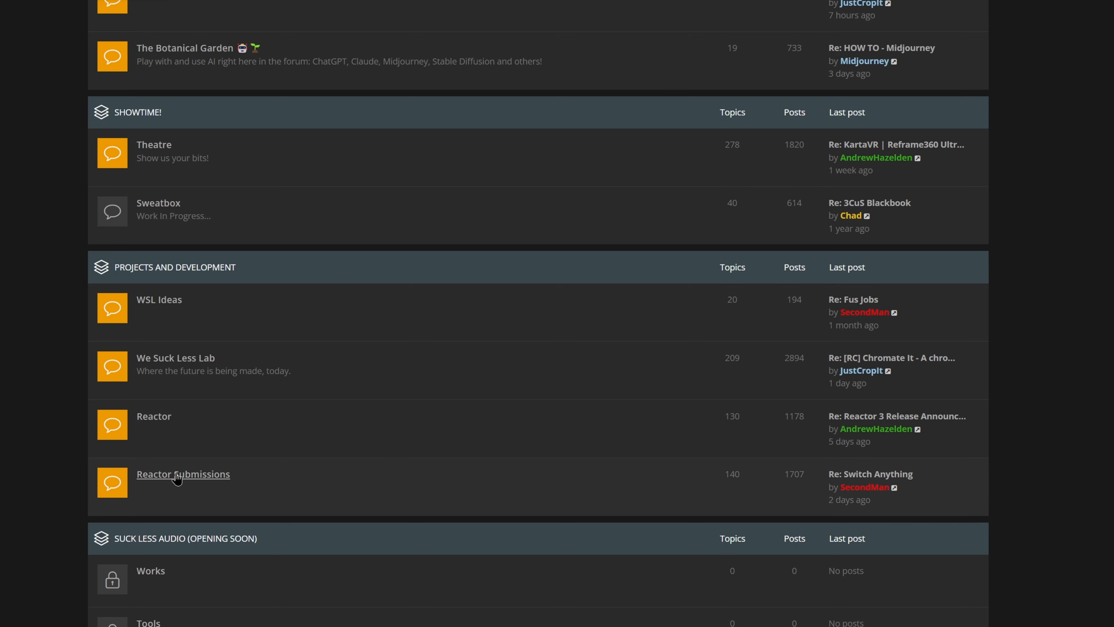
left_click(186, 478)
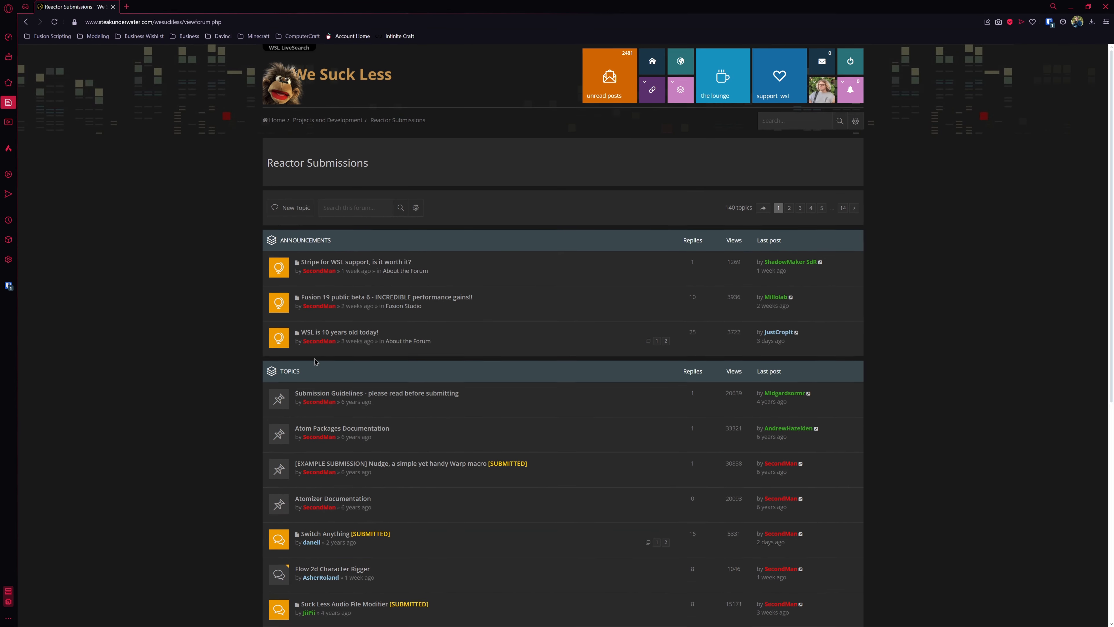
Step: Start a new topic in Reactor Submissions and look at the available topic prefixes without choosing one
left_click(295, 210)
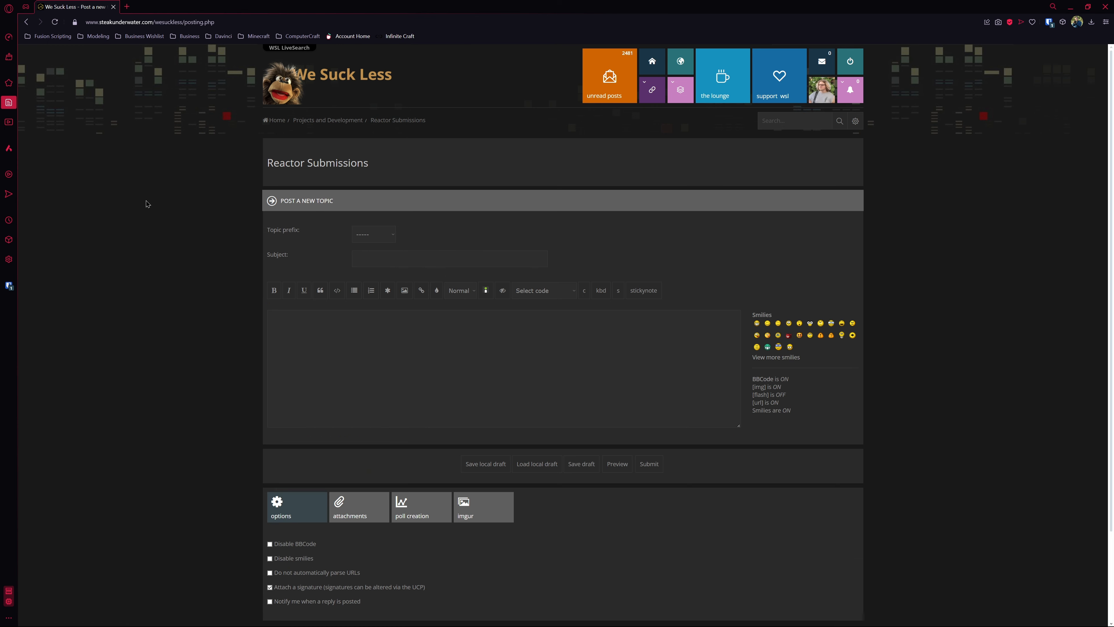
scroll(378, 234, "down", 1)
left_click(373, 190)
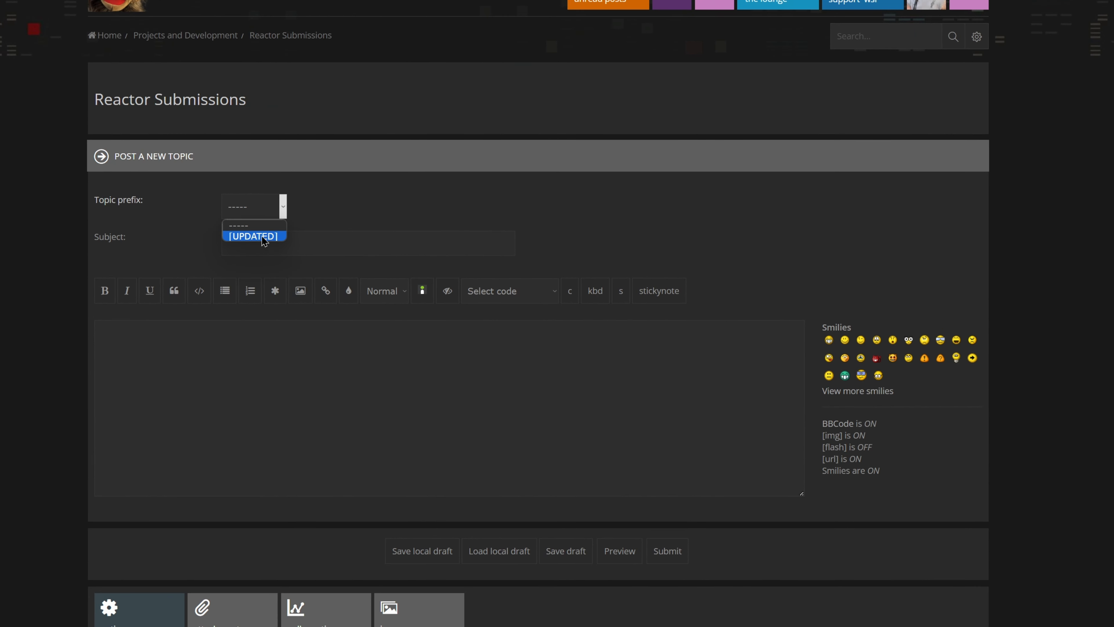
left_click(324, 209)
Step: Enter [SUBMISSION] as an example prefix in the new topic's subject, and clear the subject again
left_click(310, 234)
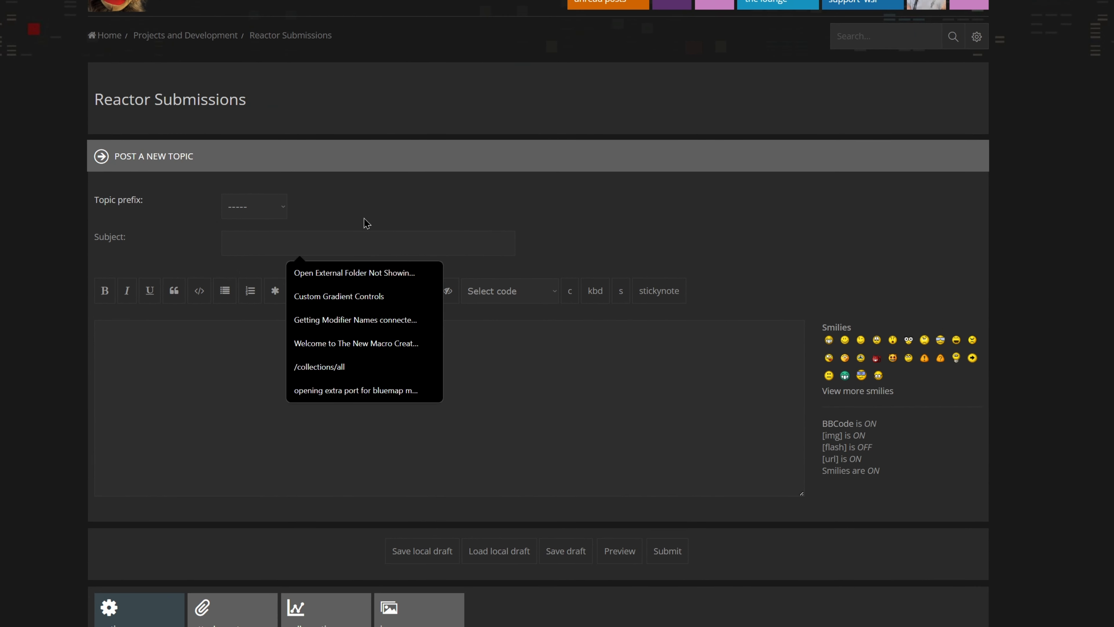
type("[SUBMISSION]")
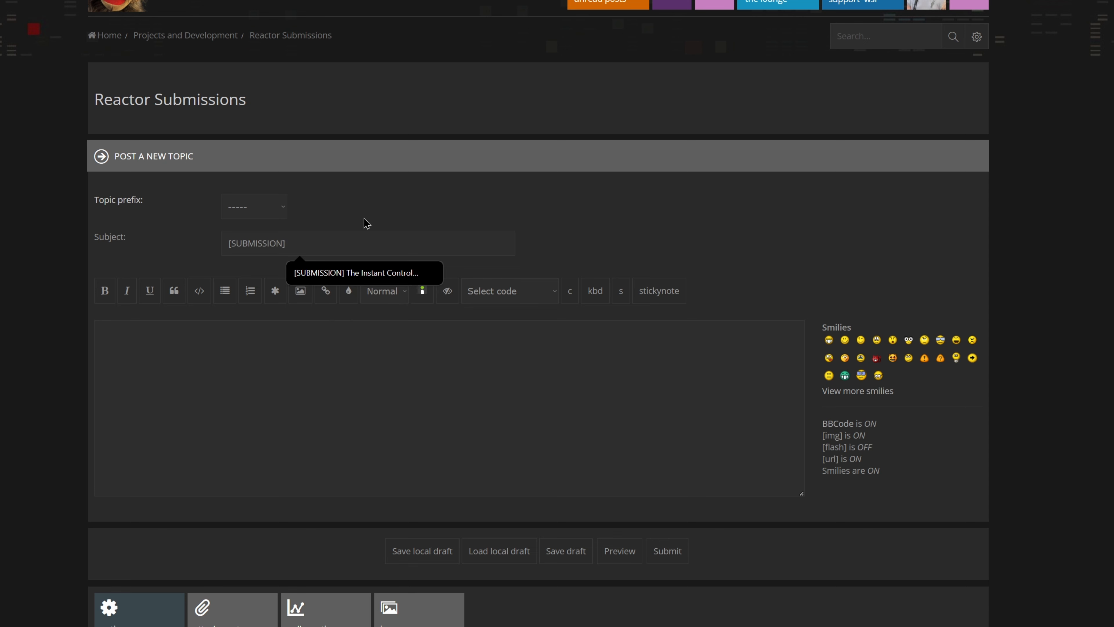
key("ctrl+a")
key("BackSpace")
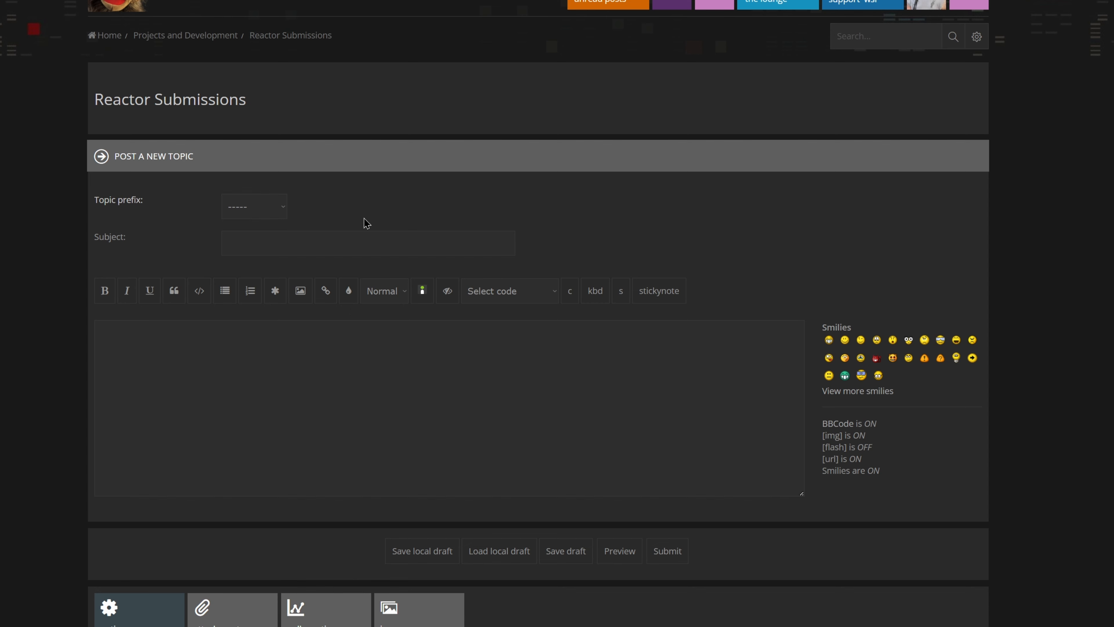
left_click(376, 234)
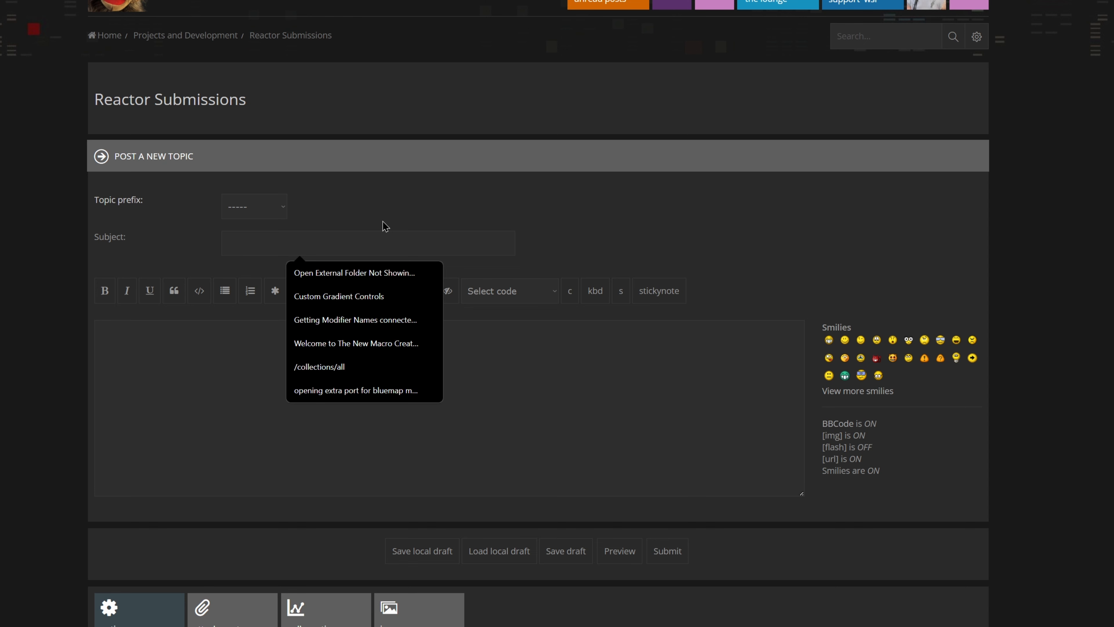
Step: Attach com.FusionPixelStudios.FlowCharacterRigger.atom from the package folder to the topic's message, and preview the post
left_click(223, 327)
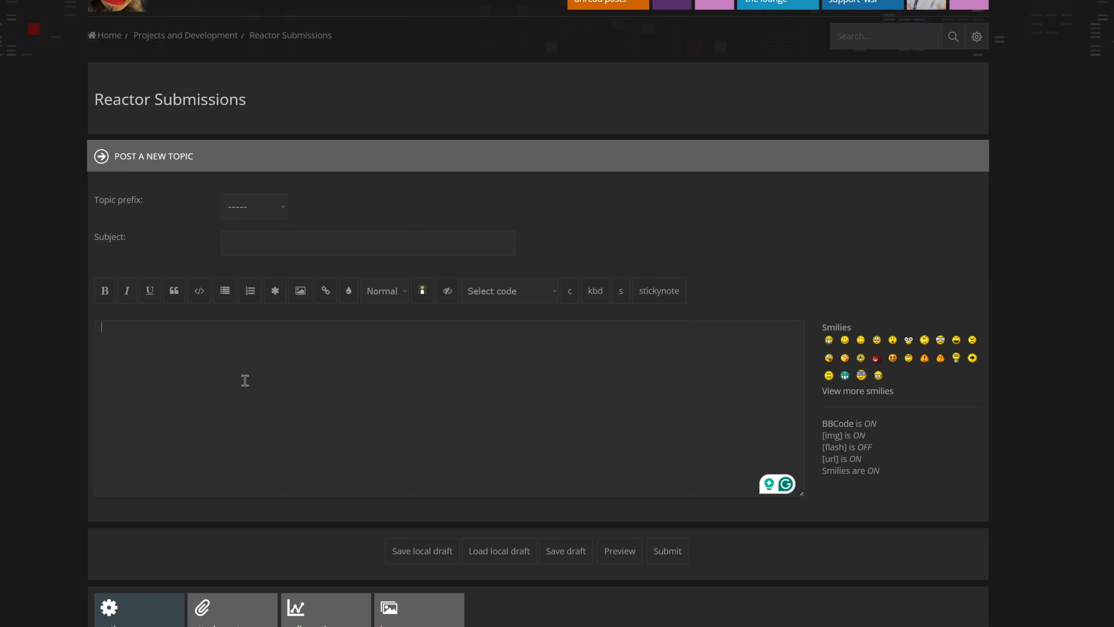
key("alt+Tab")
left_click_drag(729, 465, 313, 432)
left_click_drag(443, 328, 66, 342)
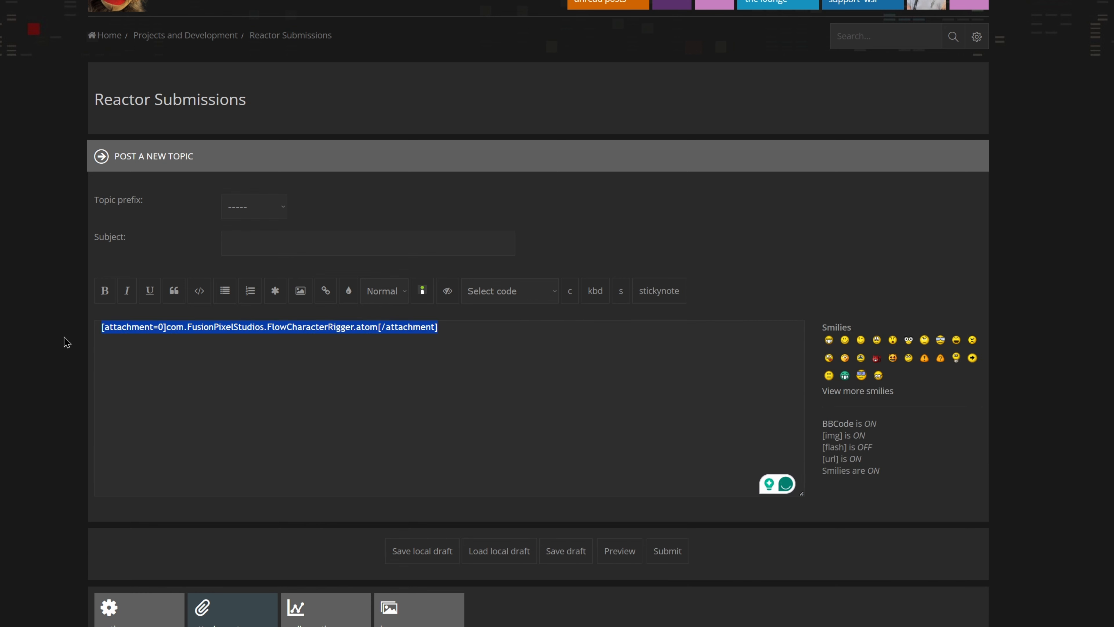
left_click(616, 560)
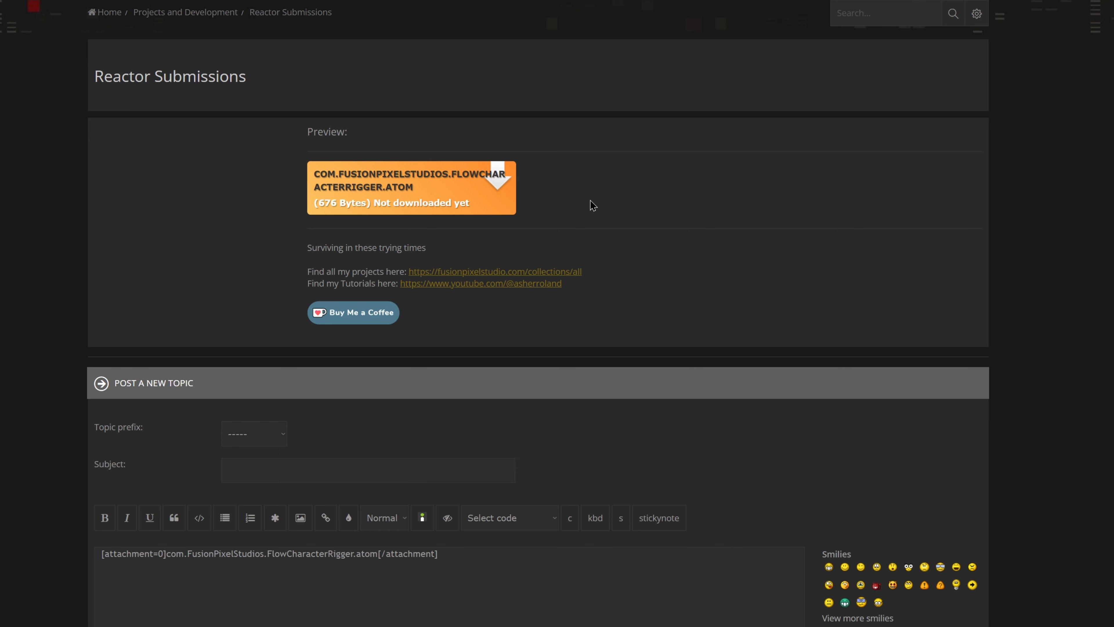
scroll(774, 251, "down", 3)
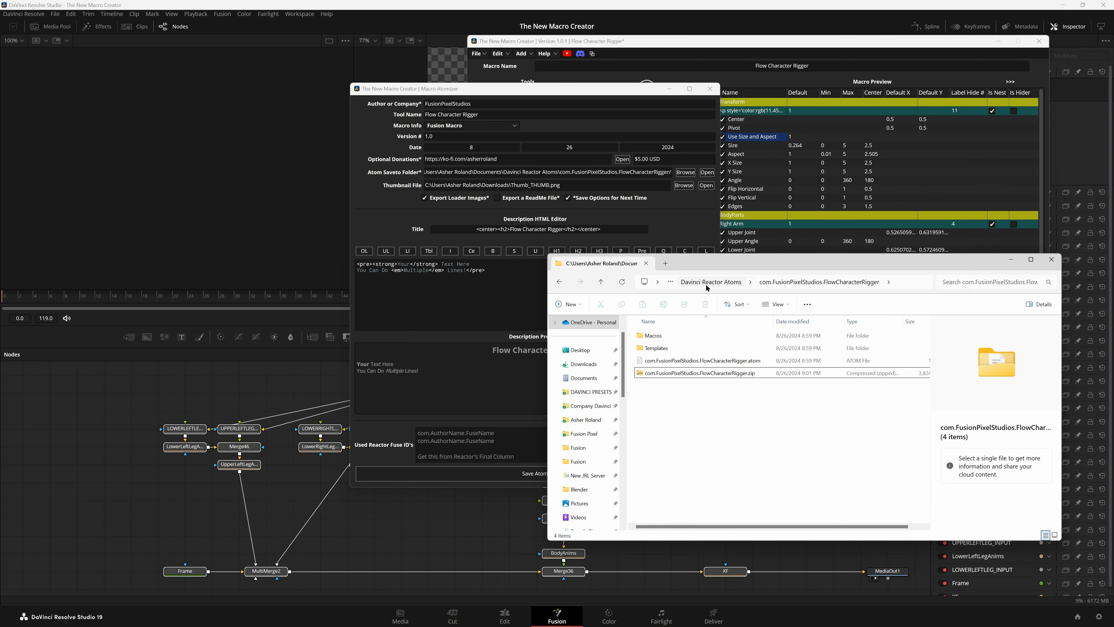
Step: Go up to the Davinci Reactor Atoms folder that contains the Flow Character Rigger package in File Explorer
left_click(706, 285)
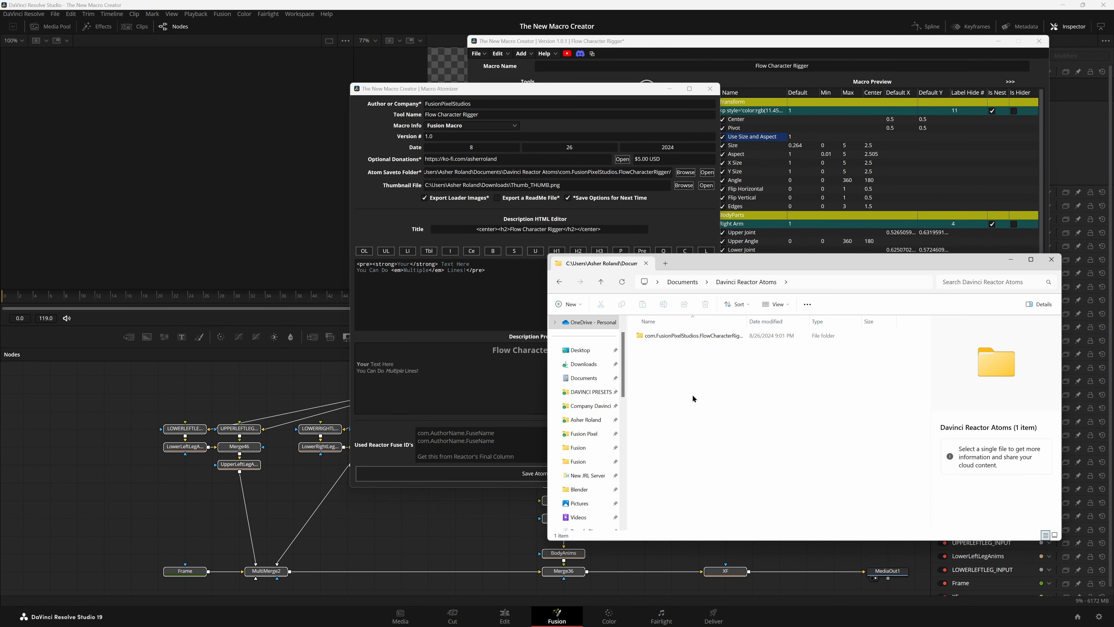